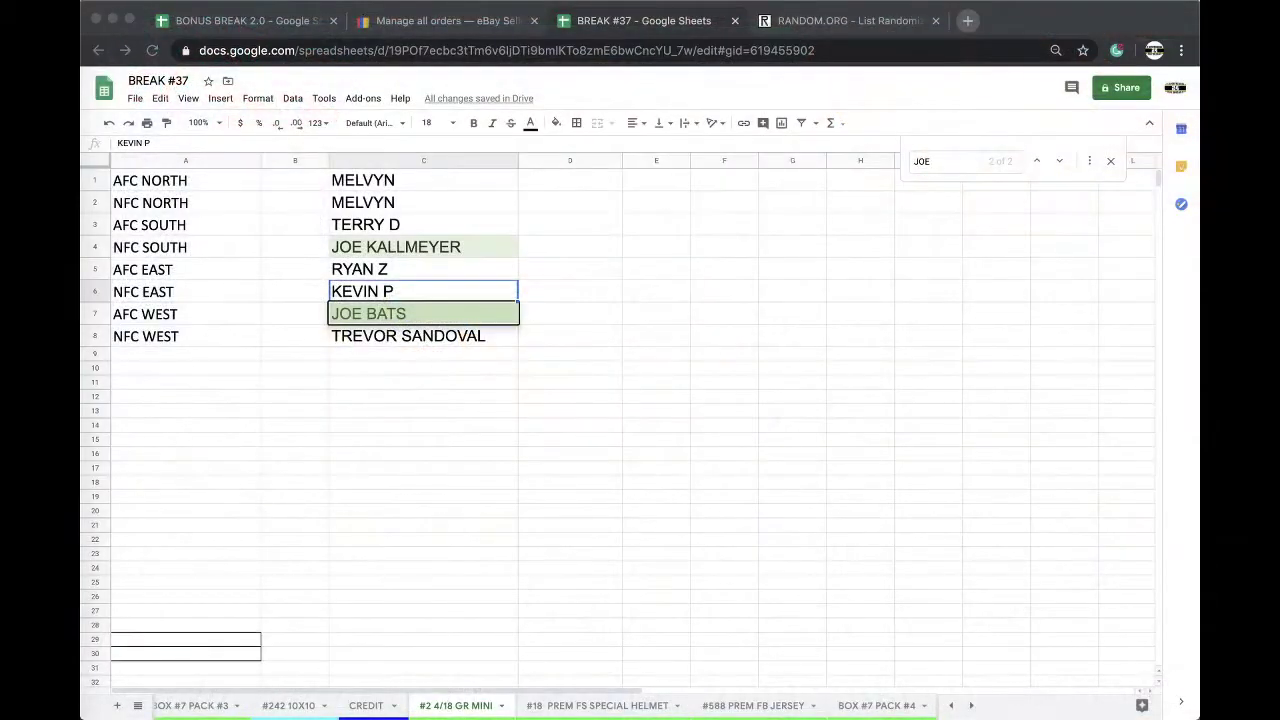
Clear the JOE search highlights and select the eight entrant names in C1:C8.
key("BackSpace")
key("BackSpace")
key("BackSpace")
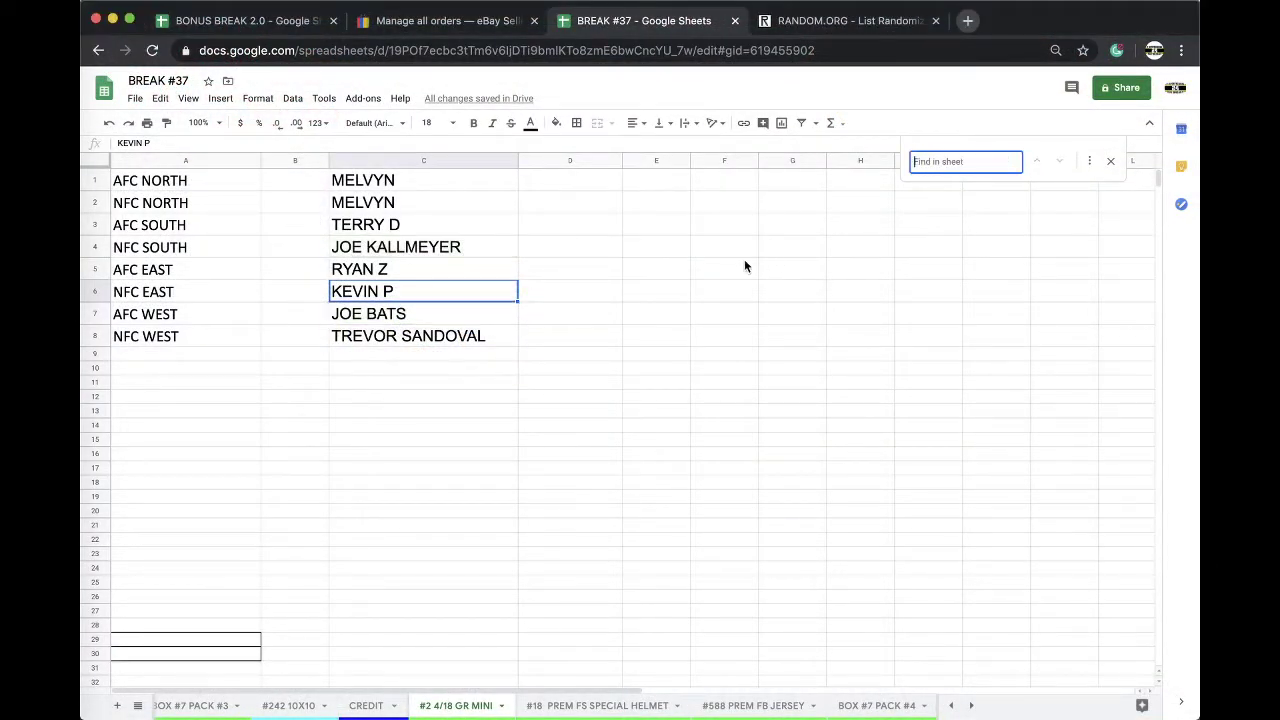
left_click(417, 249)
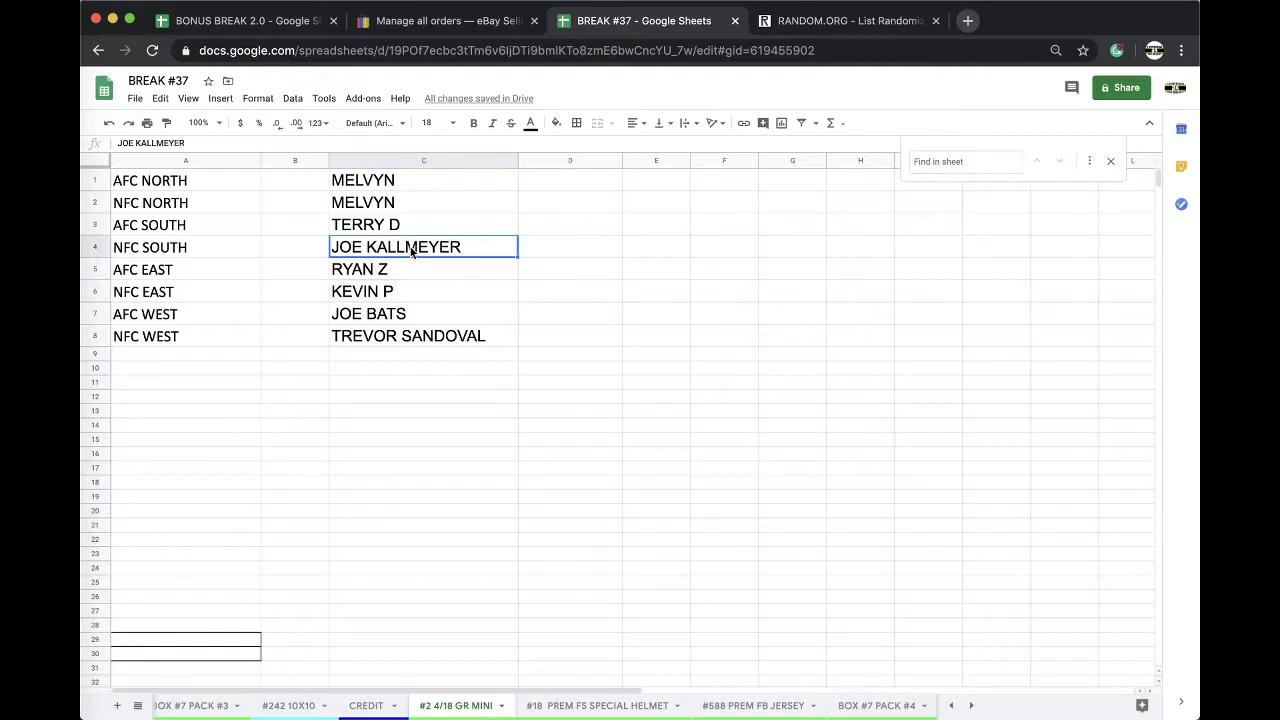
left_click_drag(368, 193, 374, 334)
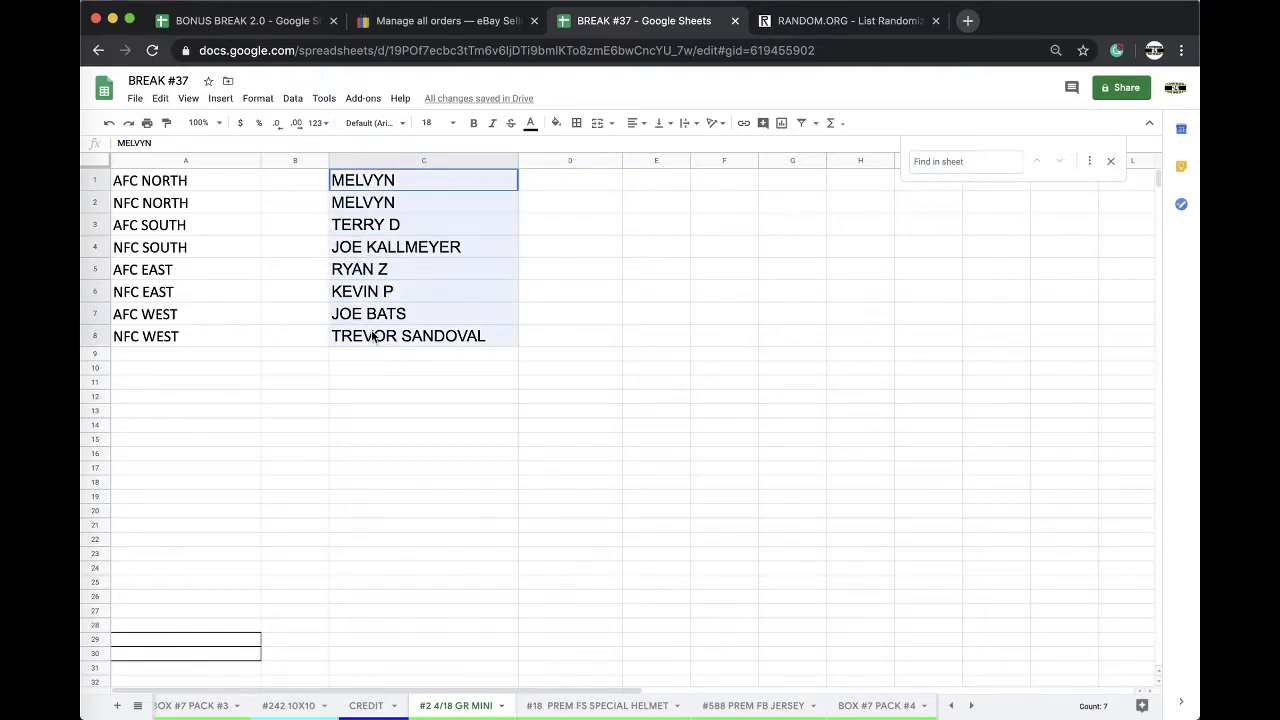
Copy the eight names into a freshly reloaded RANDOM.ORG List Randomizer.
key("super+c")
left_click(805, 22)
left_click(749, 48)
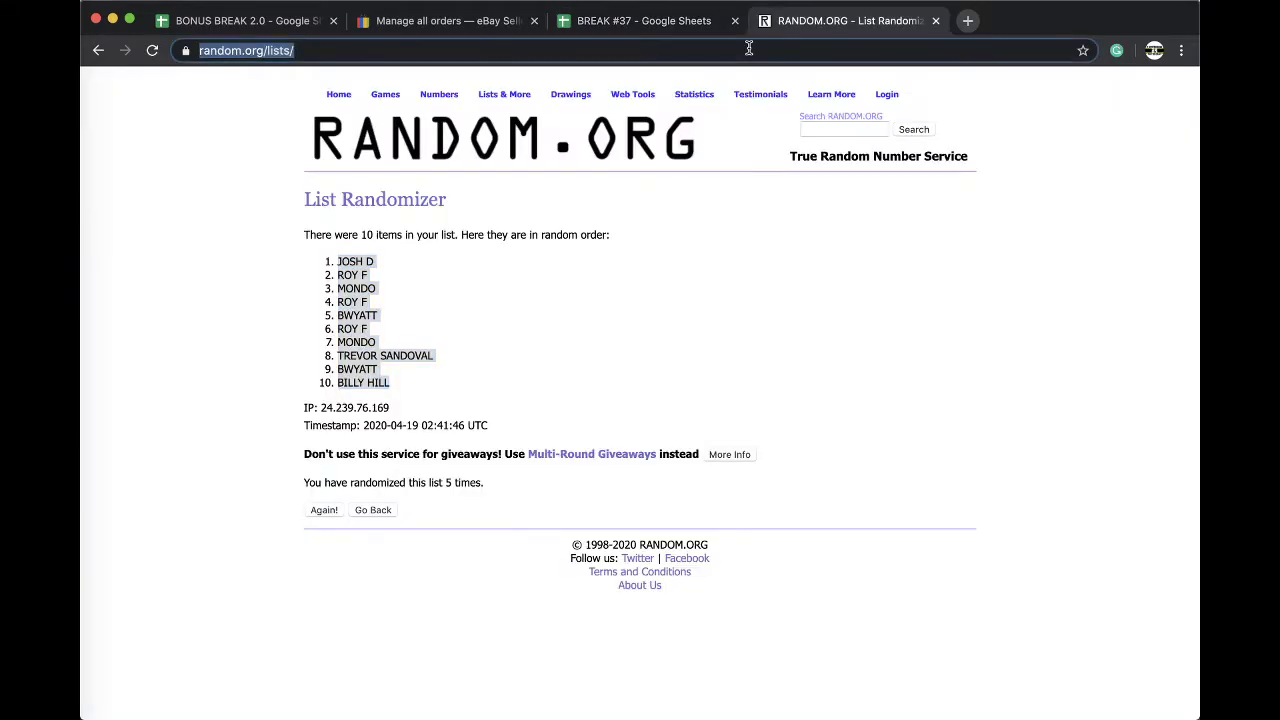
key("Return")
left_click(488, 383)
key("super+v")
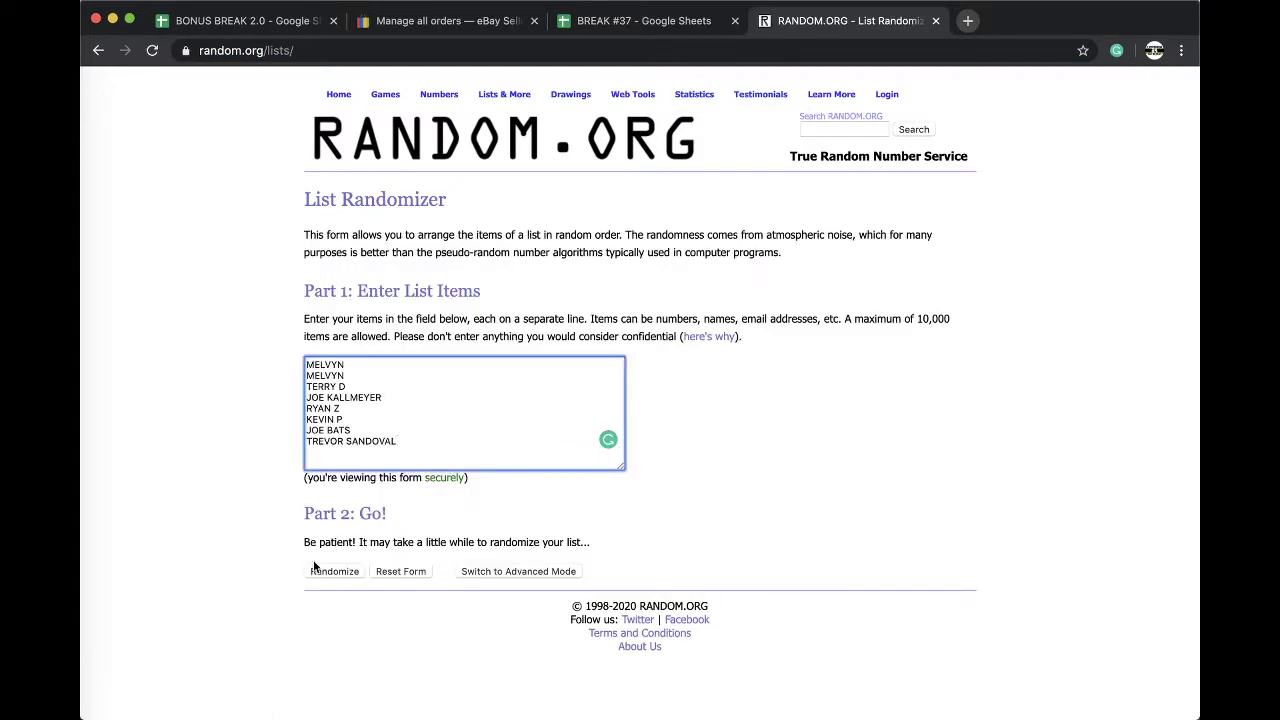
Randomize the list five times and select the final shuffled order.
left_click(325, 571)
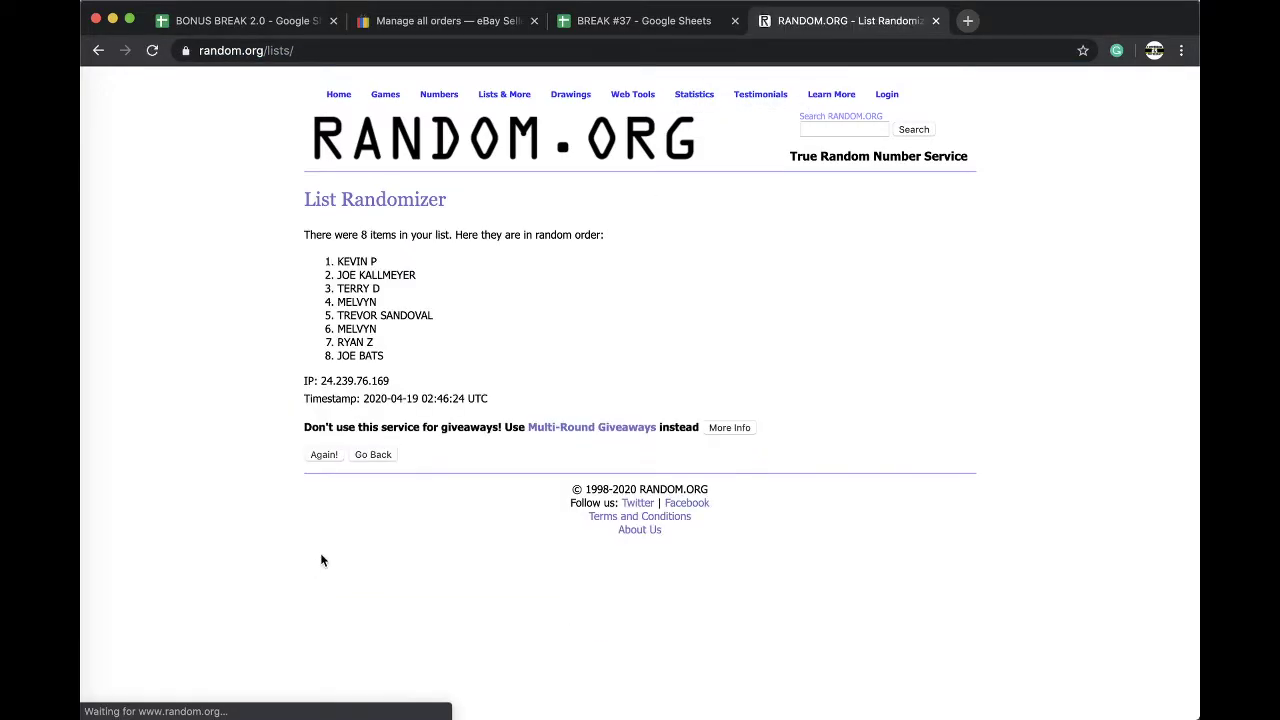
left_click(323, 455)
left_click(323, 482)
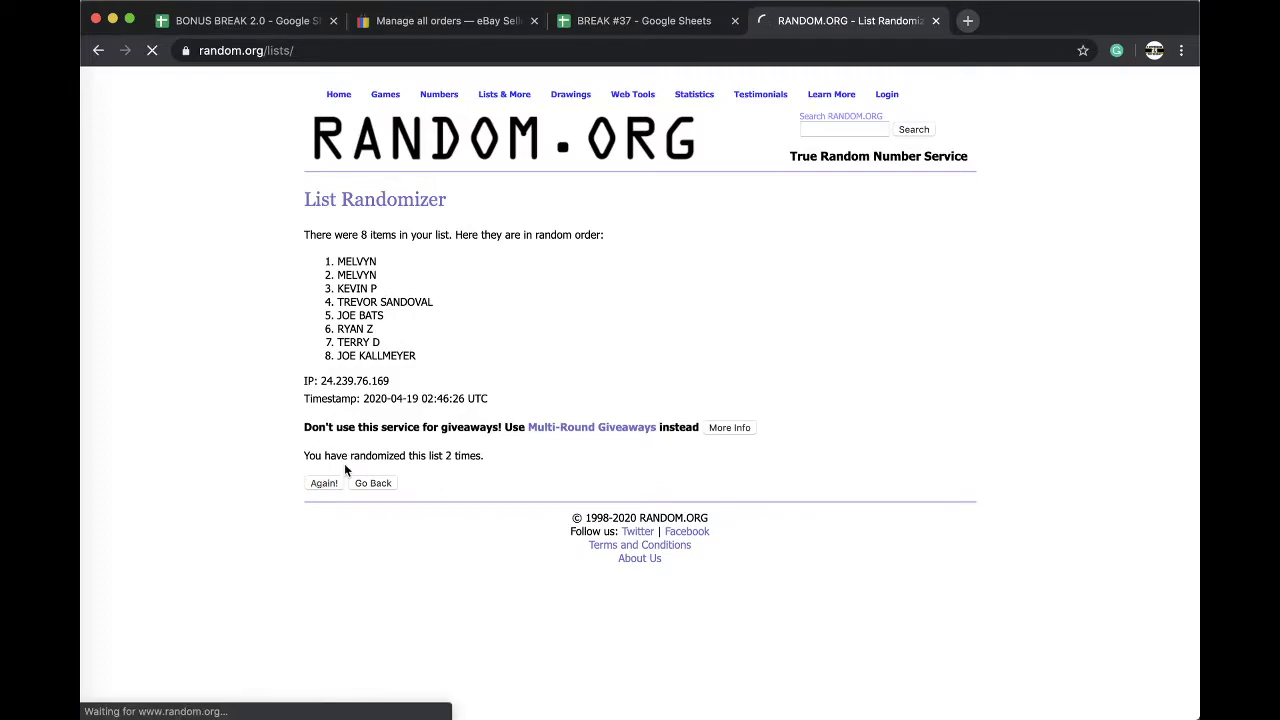
left_click(330, 484)
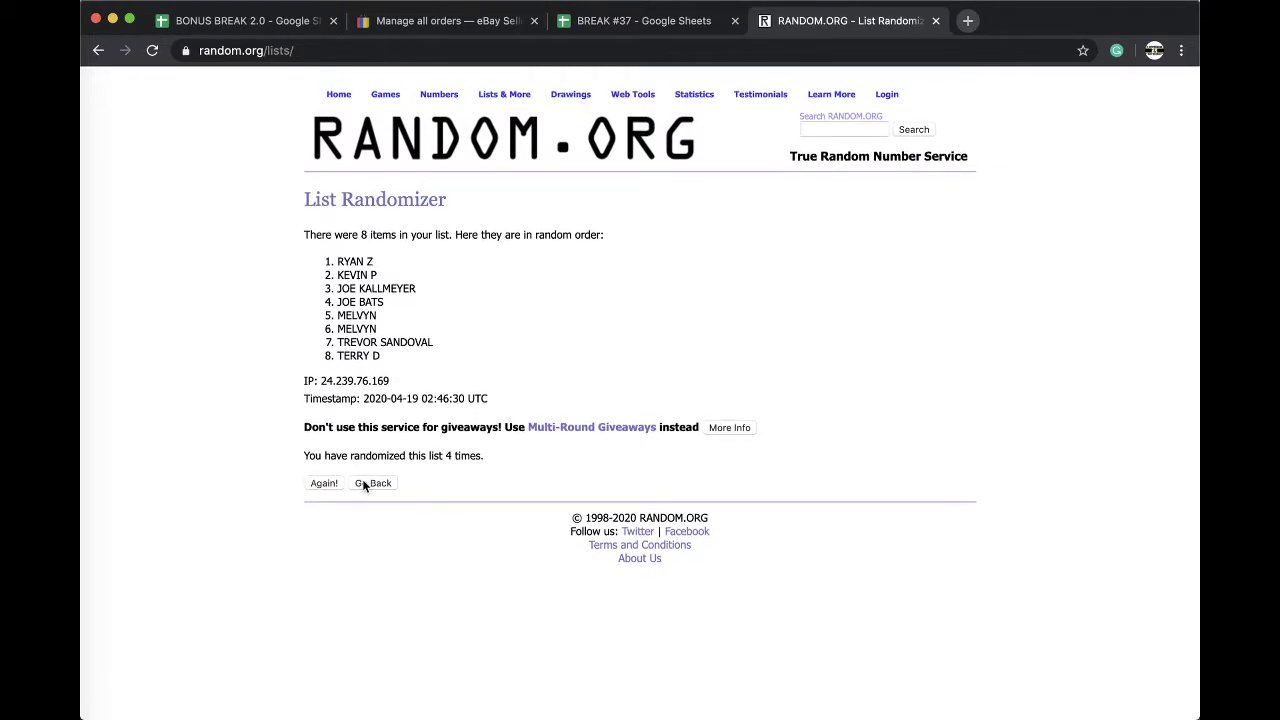
left_click(325, 483)
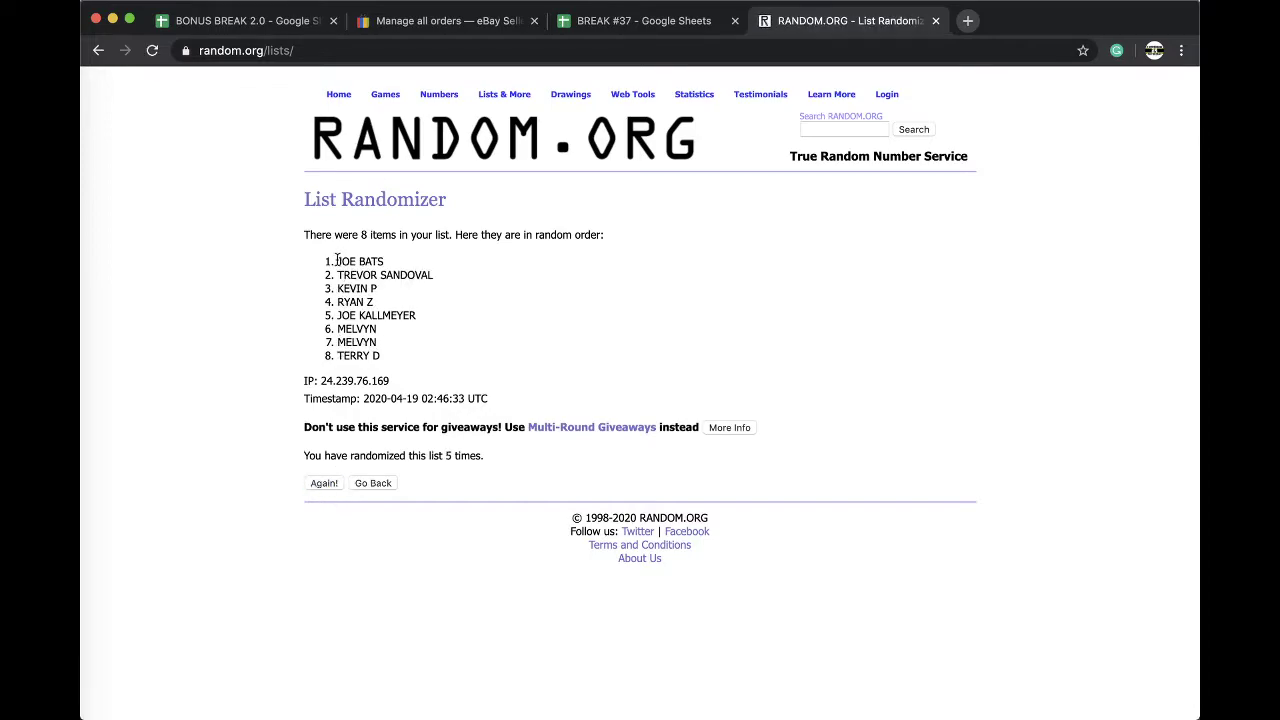
mouse_move(349, 262)
left_mouse_down()
mouse_move(345, 292)
mouse_move(396, 316)
mouse_move(338, 330)
mouse_move(325, 263)
left_mouse_up()
Paste the shuffled names into B1:B8 at font size 18 and autofit column B.
key("ctrl+c")
left_click(605, 20)
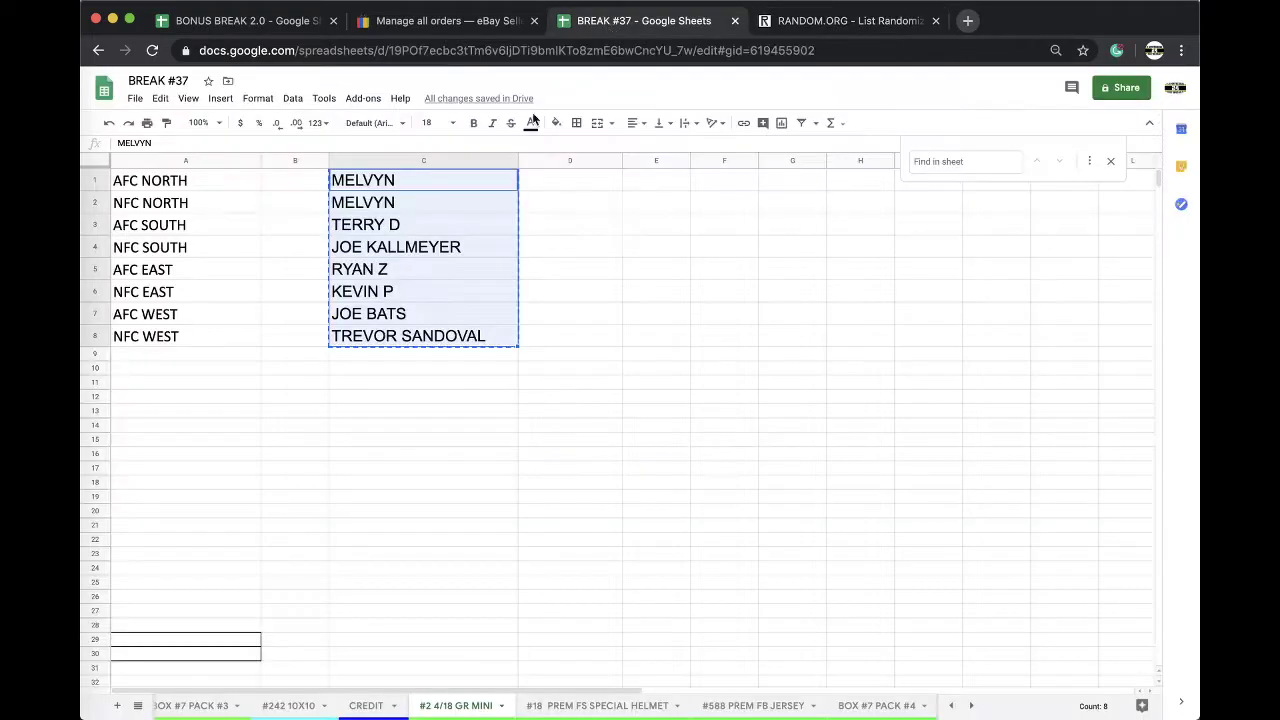
key("ctrl+v")
left_click(427, 122)
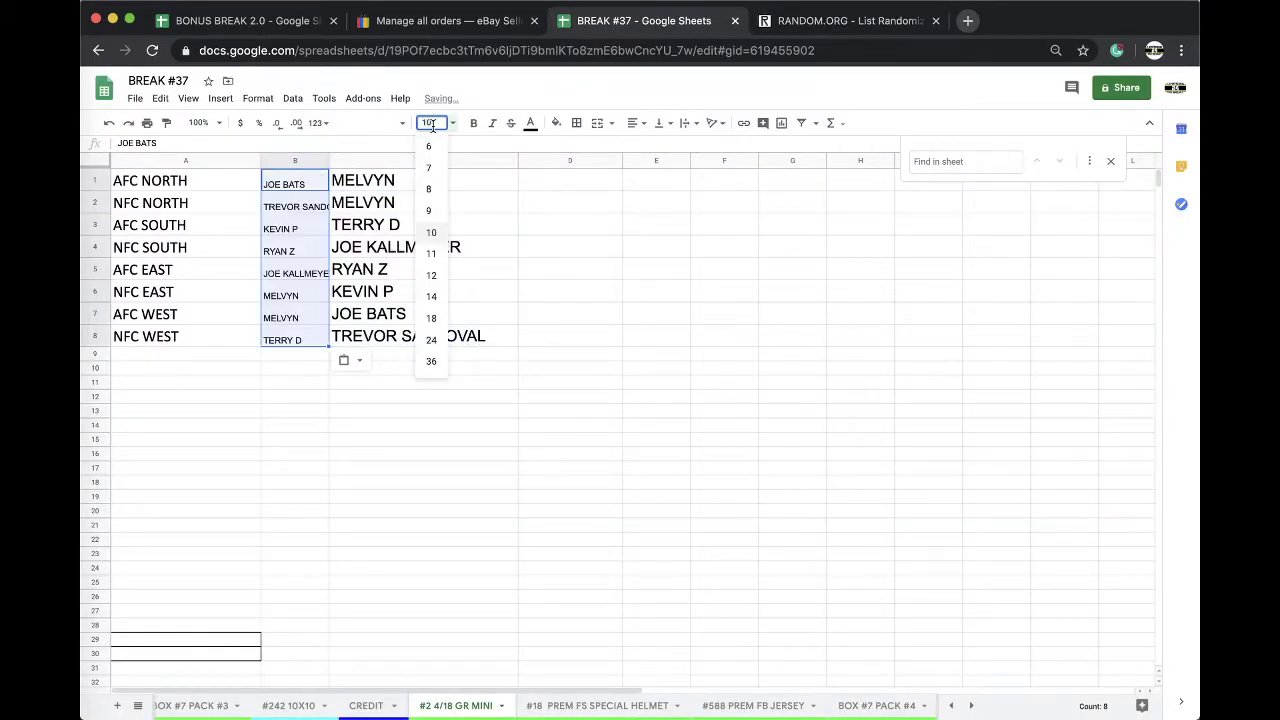
left_click(427, 322)
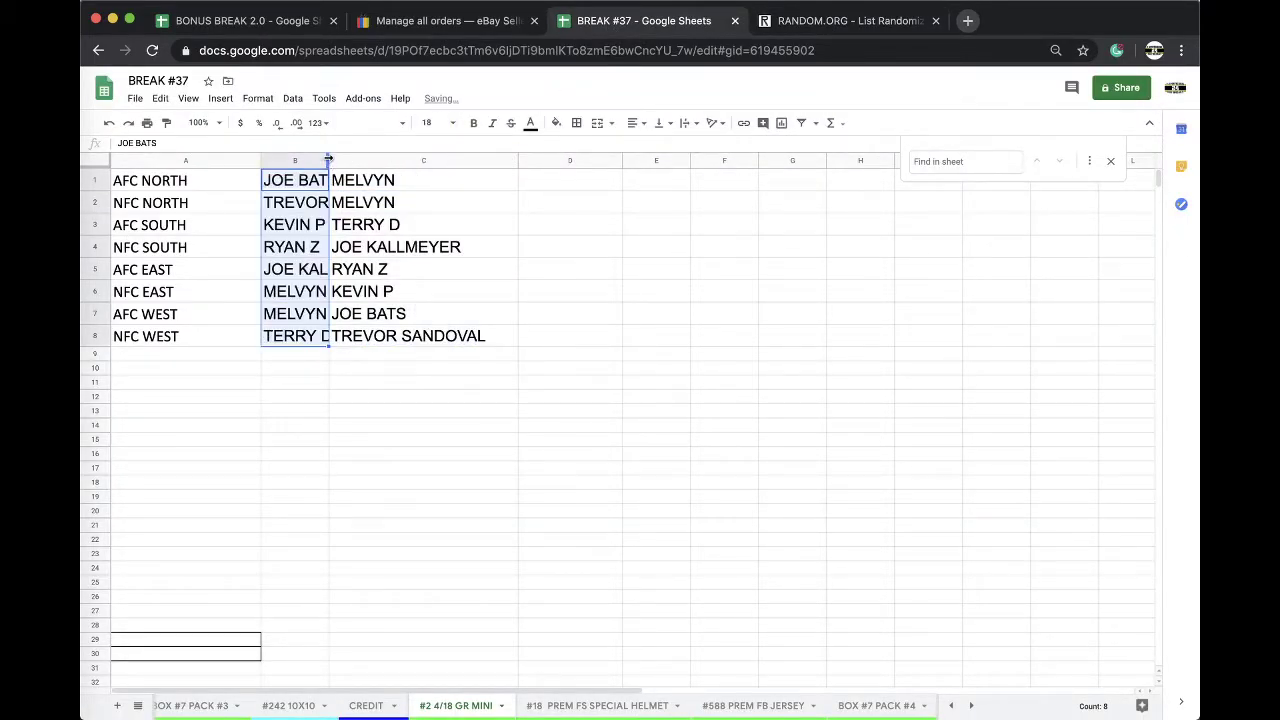
double_click(327, 162)
Sort the rows by column B A→Z, then undo to restore the shuffled order.
left_click(298, 98)
left_click(350, 118)
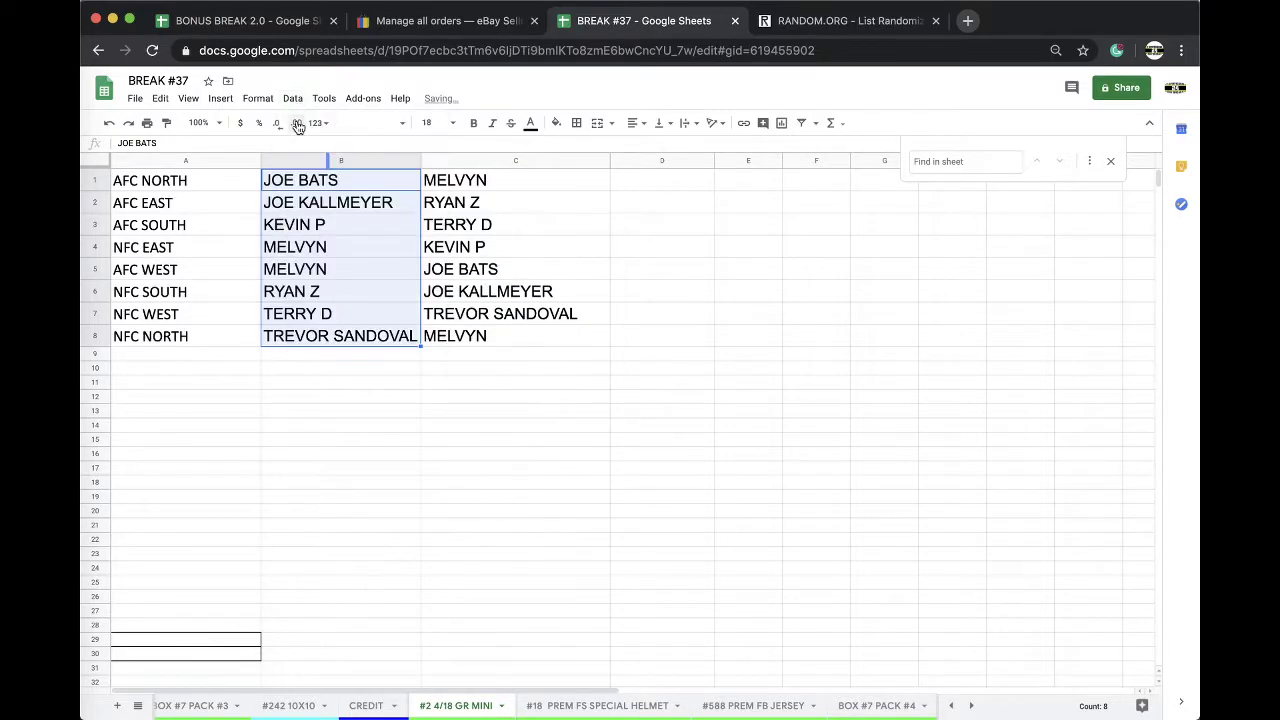
left_click(342, 184)
left_click(330, 202)
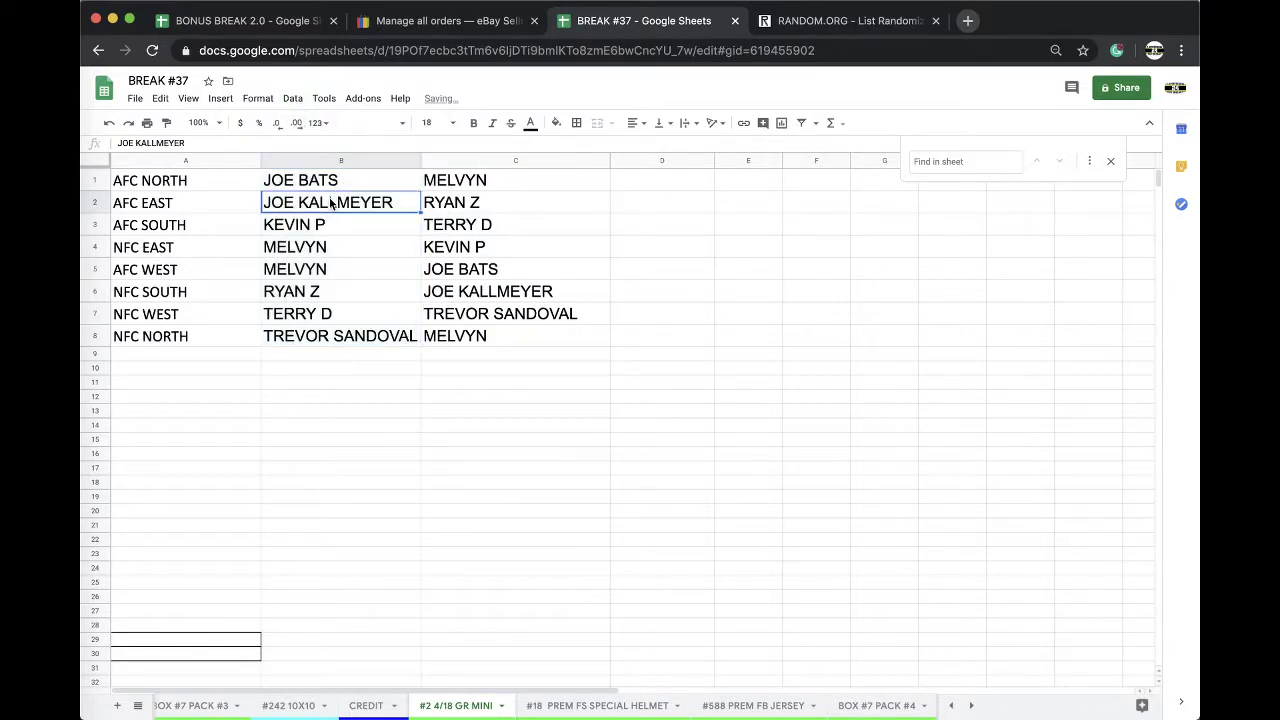
key("super+z")
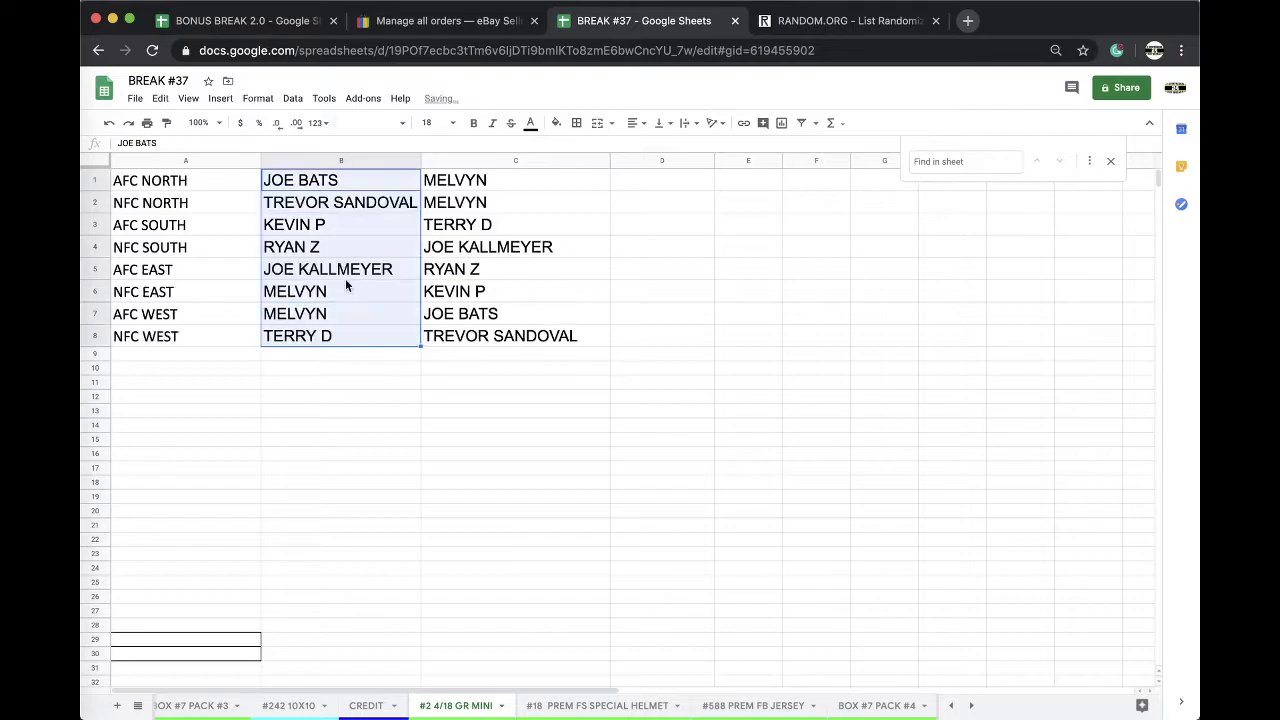
Step through the entrant names in column B from B1 down to B8.
left_click(297, 186)
left_click(298, 205)
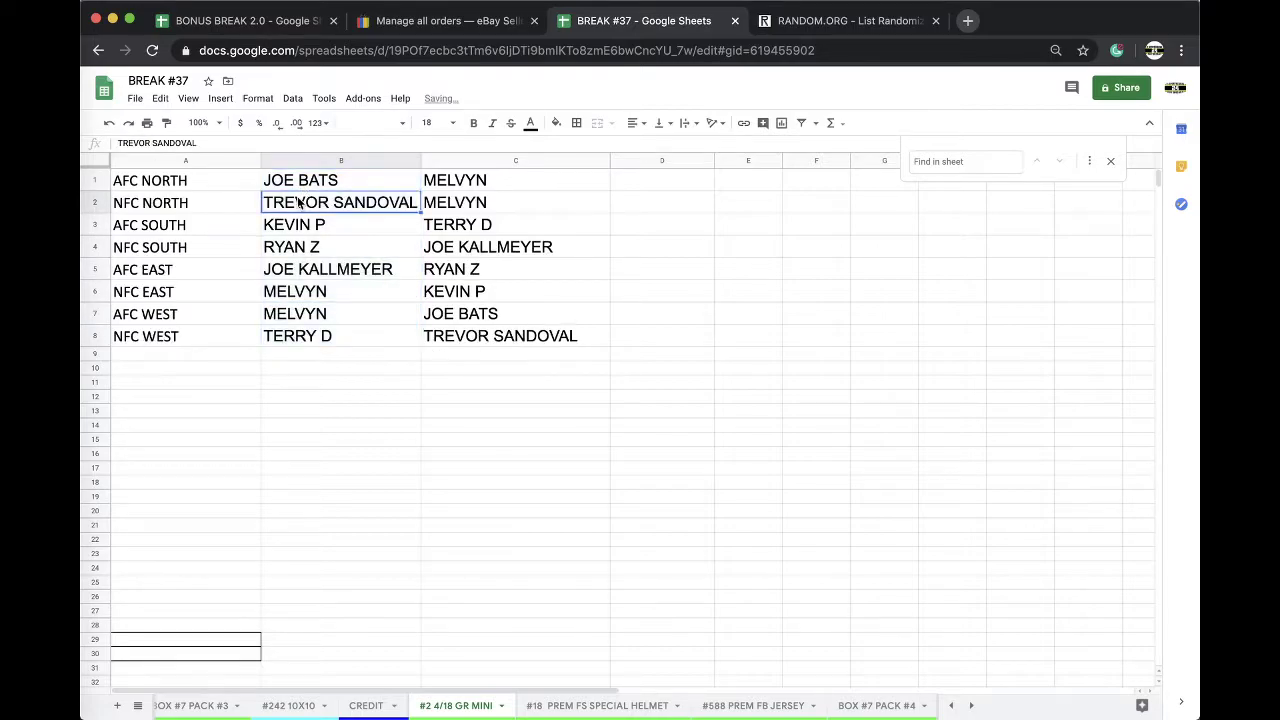
left_click(299, 228)
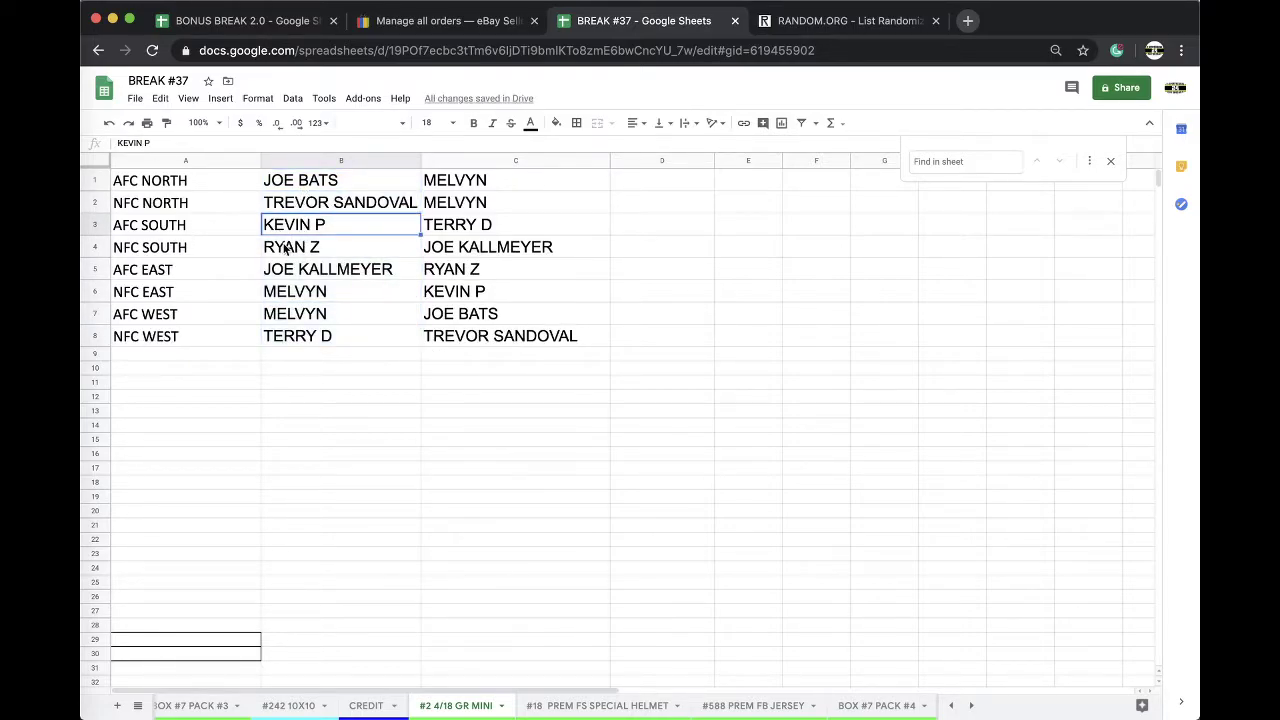
left_click(280, 245)
left_click(286, 270)
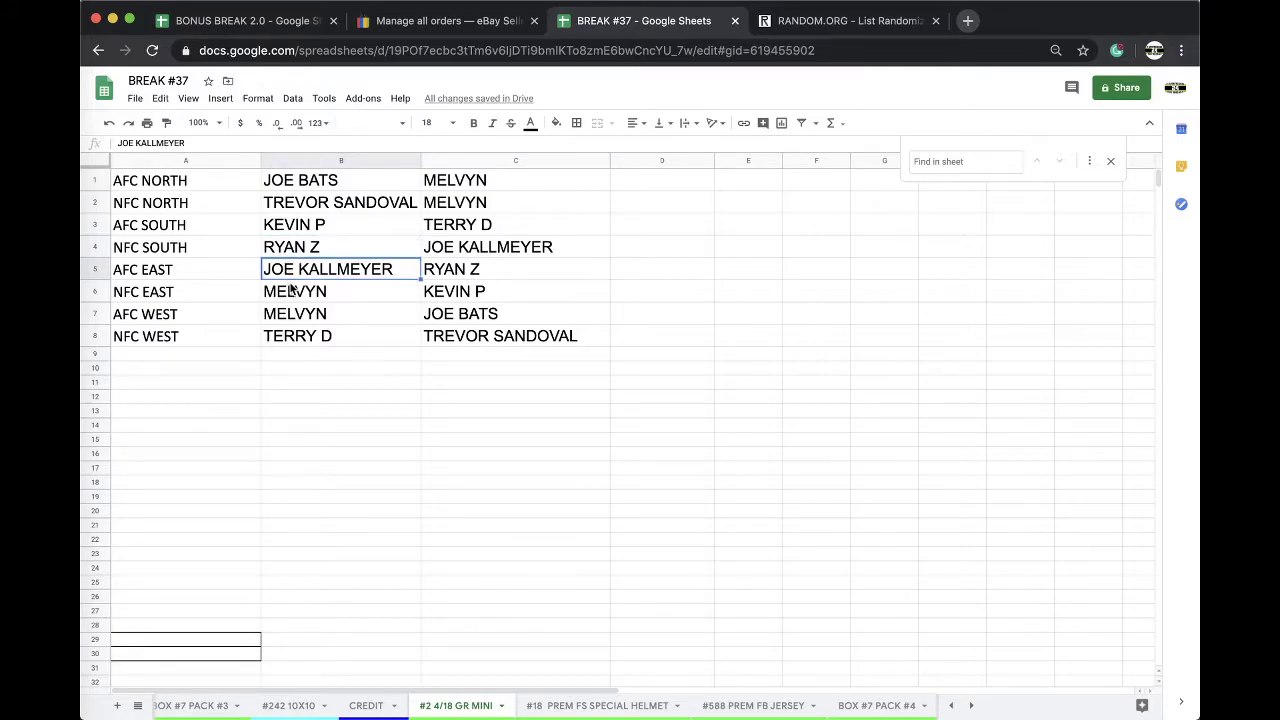
left_click(311, 328)
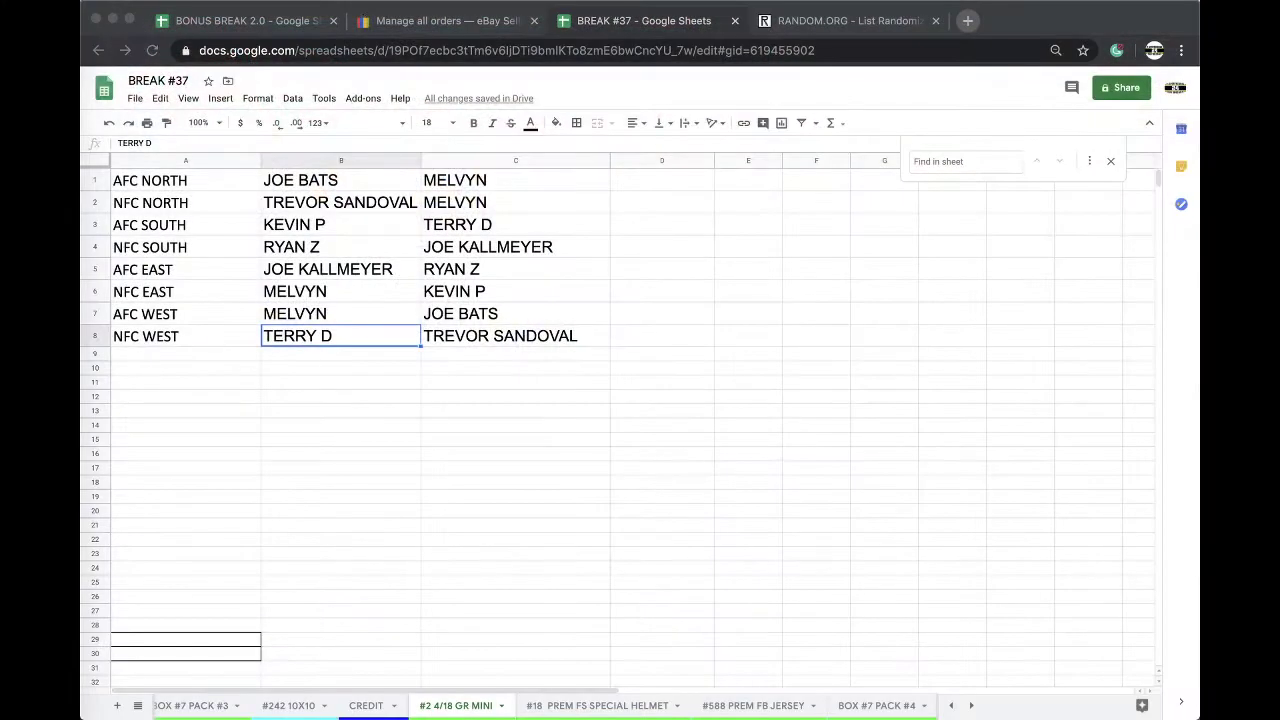
Fill the winning NFC EAST entrant's cell B6 bright green, then return to RANDOM.ORG.
left_click(332, 294)
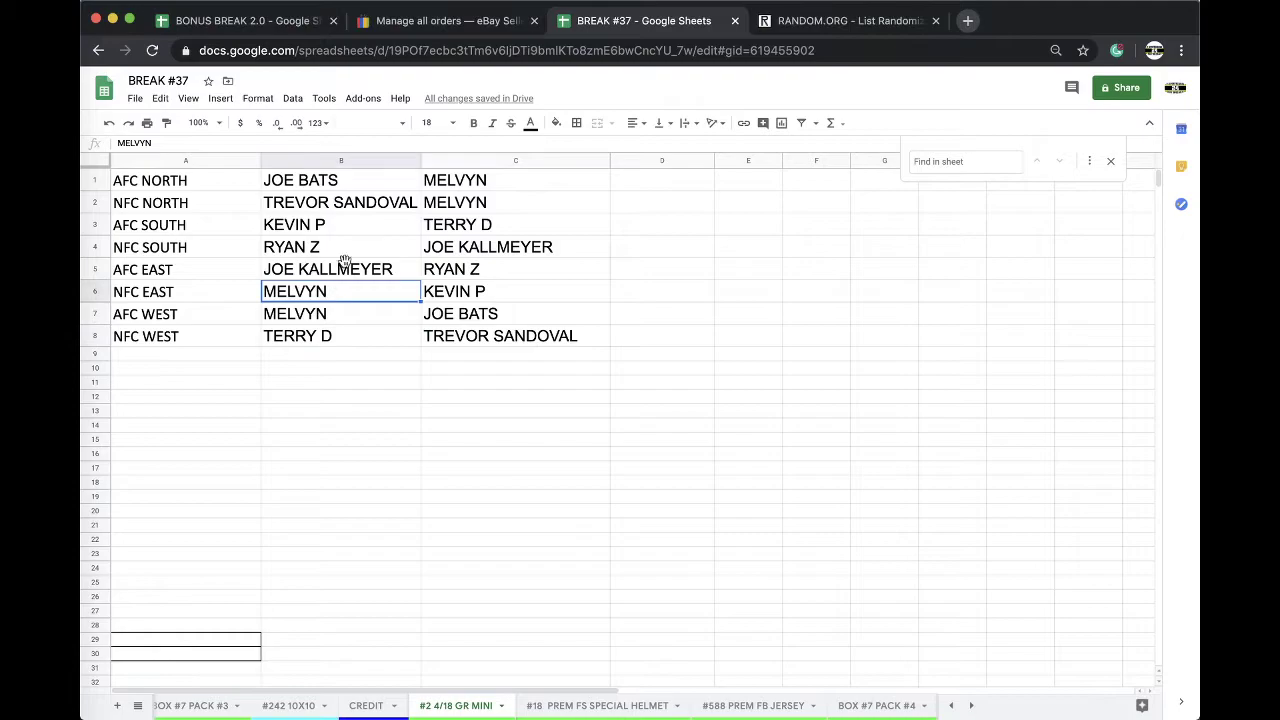
left_click(556, 122)
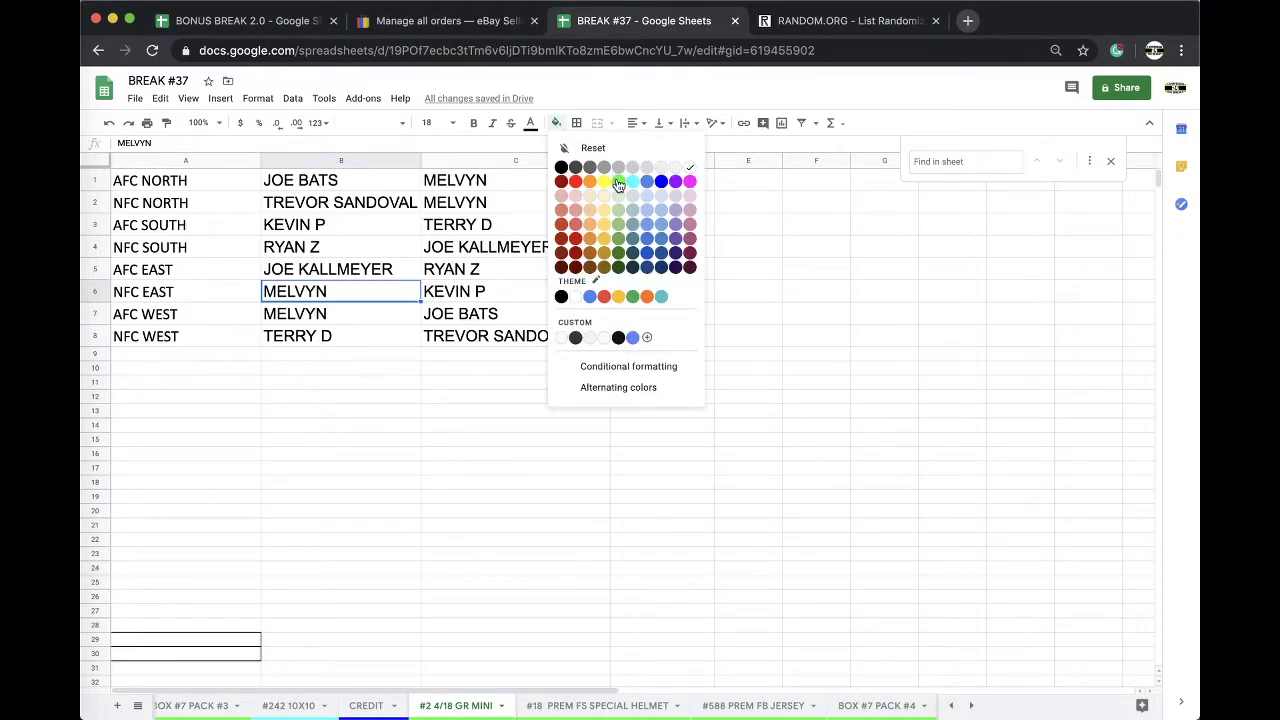
left_click(618, 183)
left_click(515, 163)
left_click(814, 22)
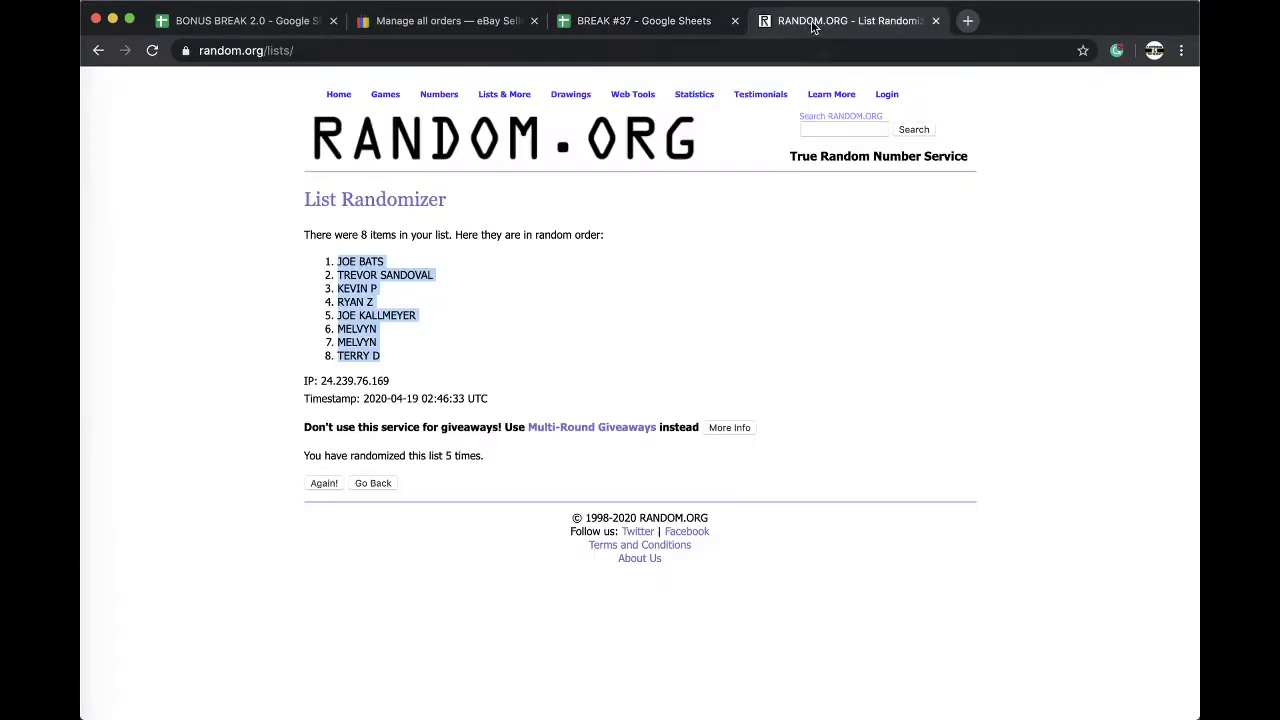
Reload the List Randomizer form, discarding an empty randomize attempt.
left_click(740, 50)
key("Return")
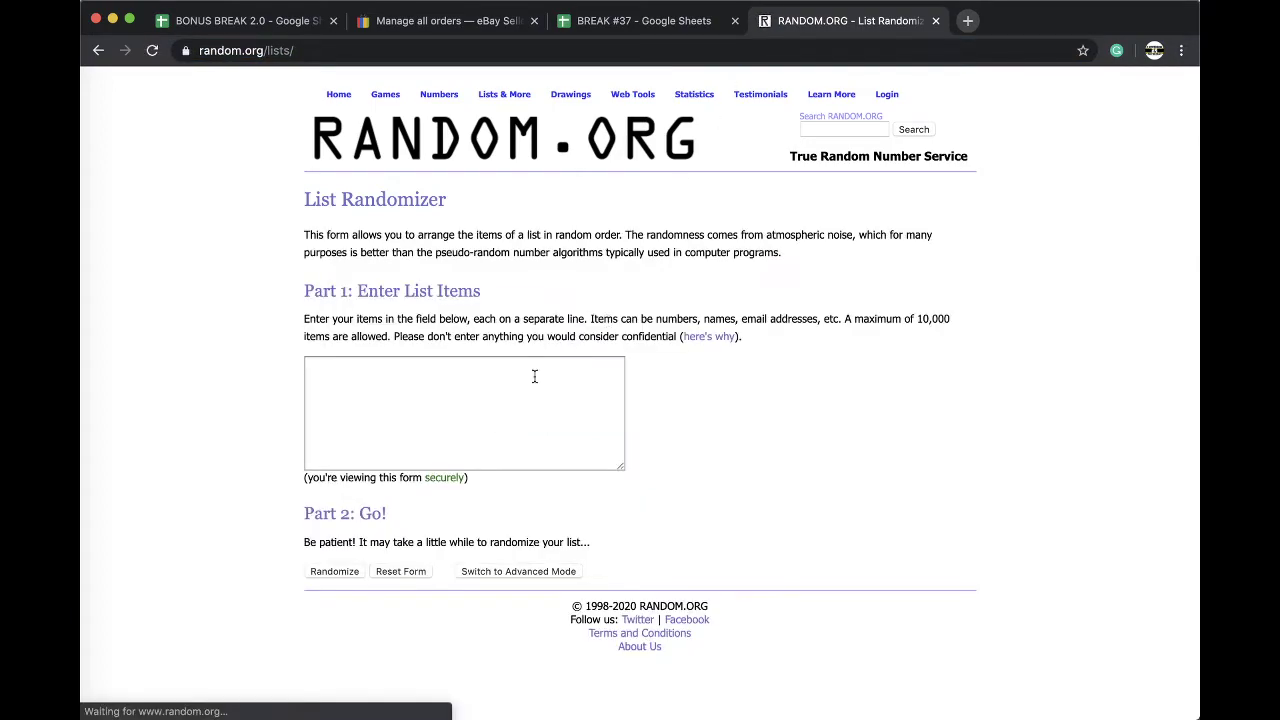
left_click(333, 571)
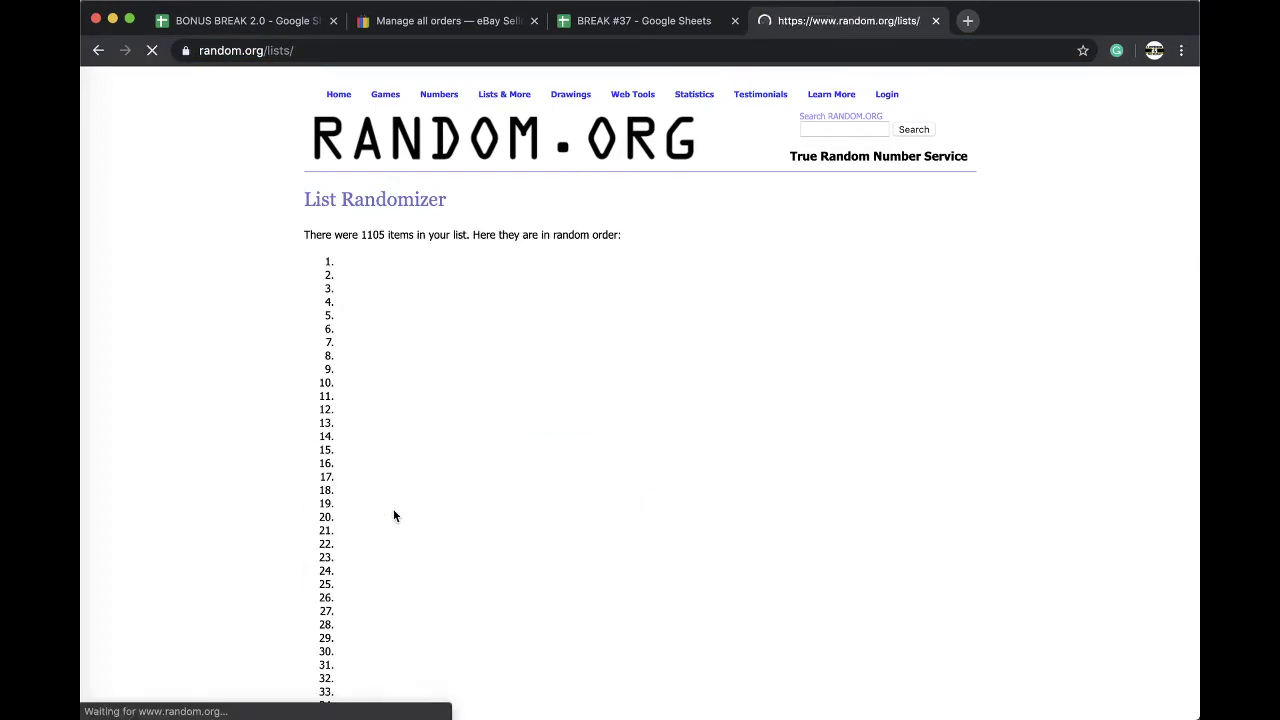
left_click(406, 51)
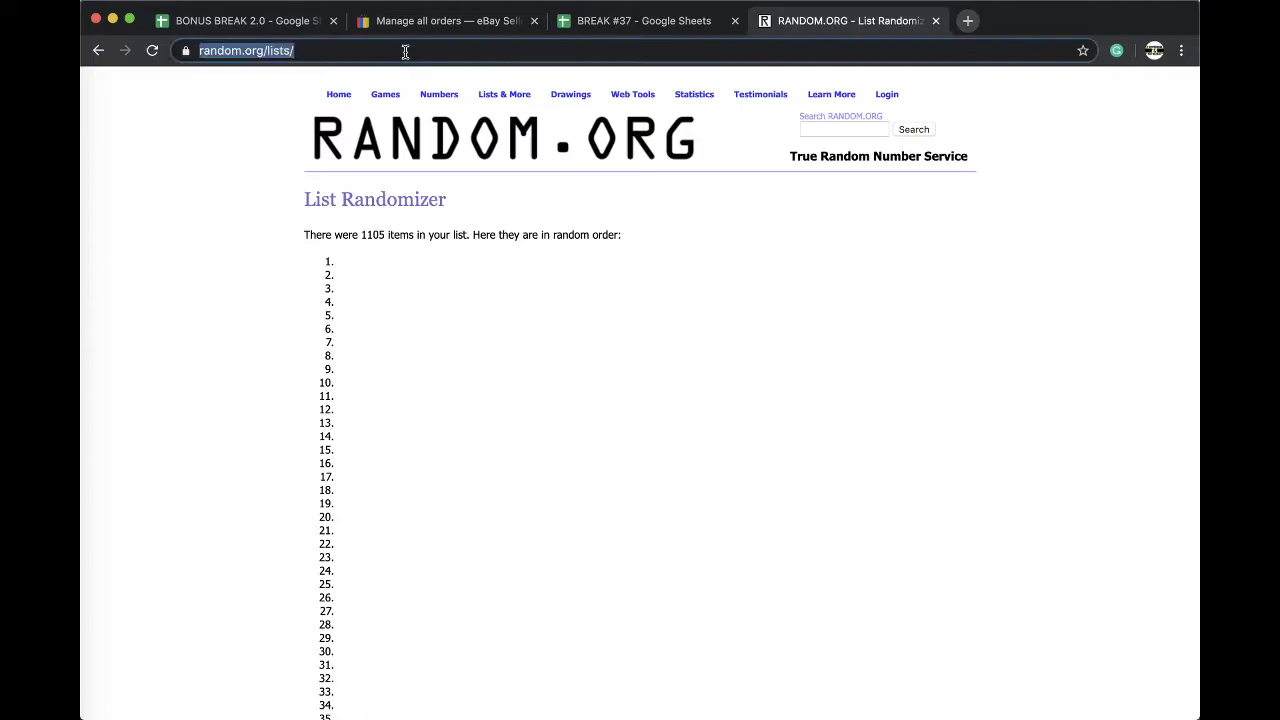
key("Return")
Paste the eight C1:C8 names from BREAK #37 into the randomizer list.
key("ctrl+shift+Tab")
left_click_drag(545, 180, 530, 338)
key("super+c")
left_click(850, 20)
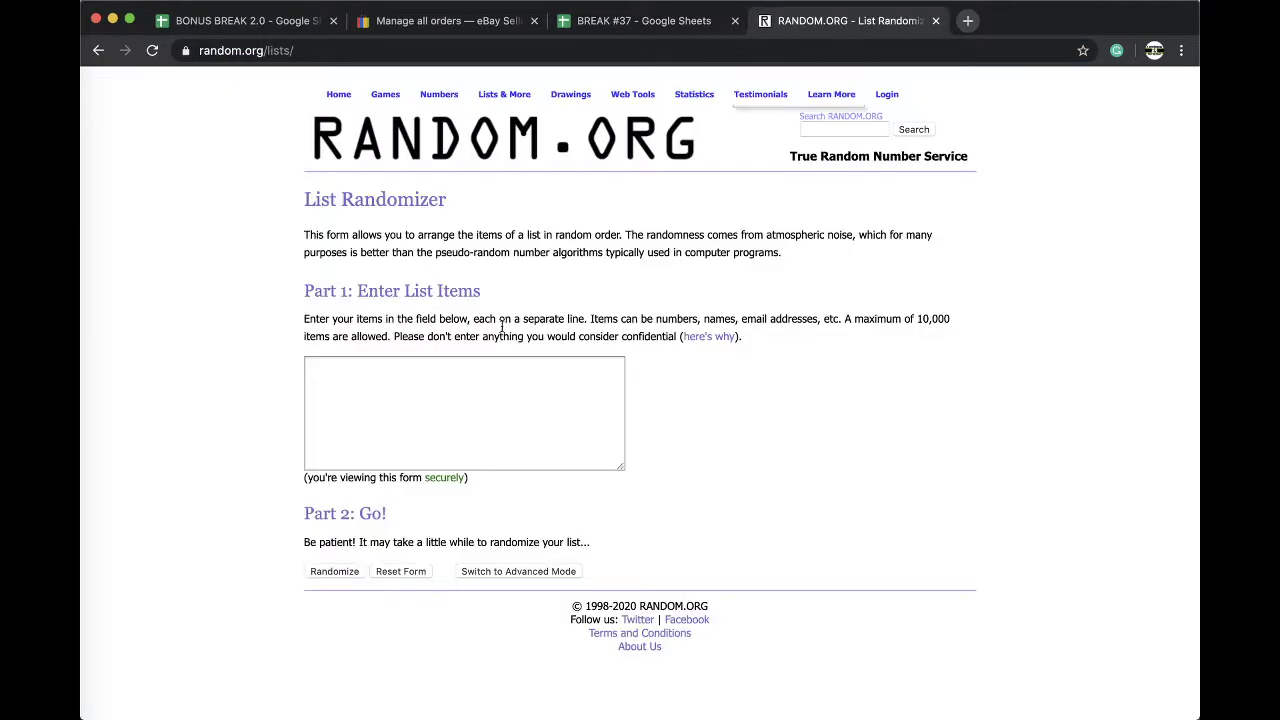
left_click(466, 390)
key("super+v")
Shuffle the names four times, select the entrant on top, and move the #2 4/18 GR MINI tab second.
left_click(324, 571)
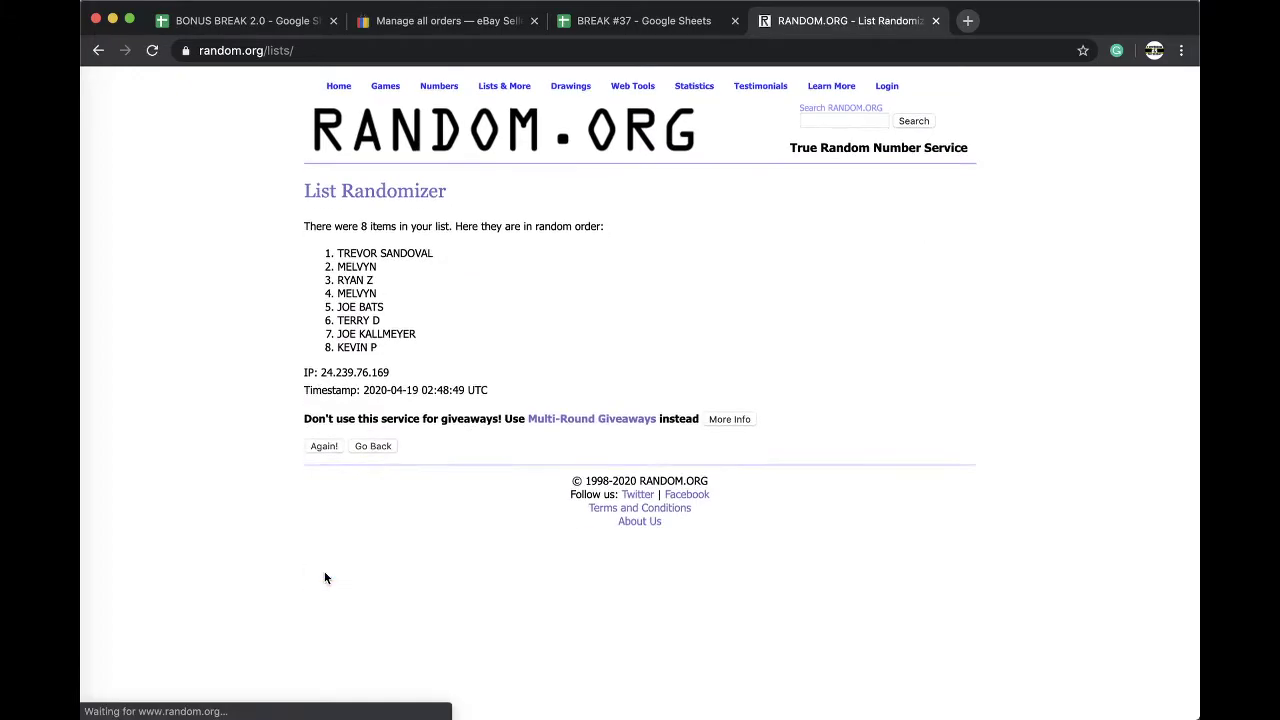
left_click(324, 456)
left_click(323, 483)
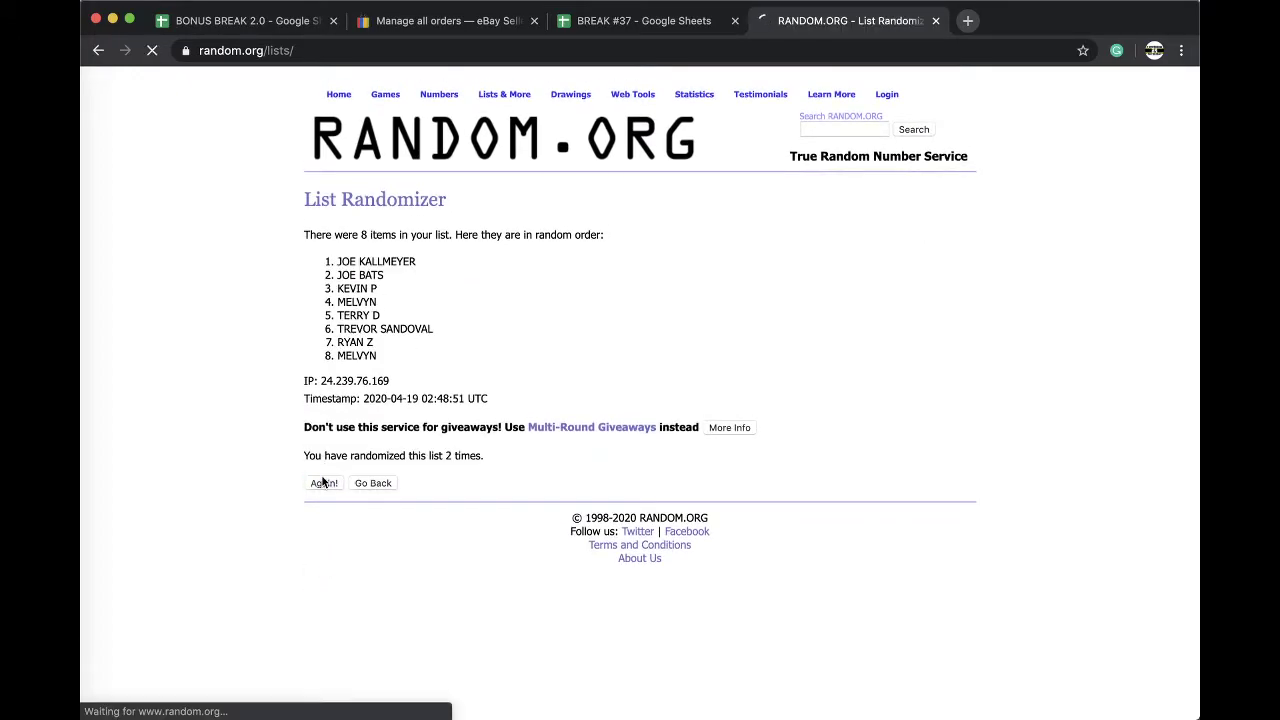
left_click(323, 484)
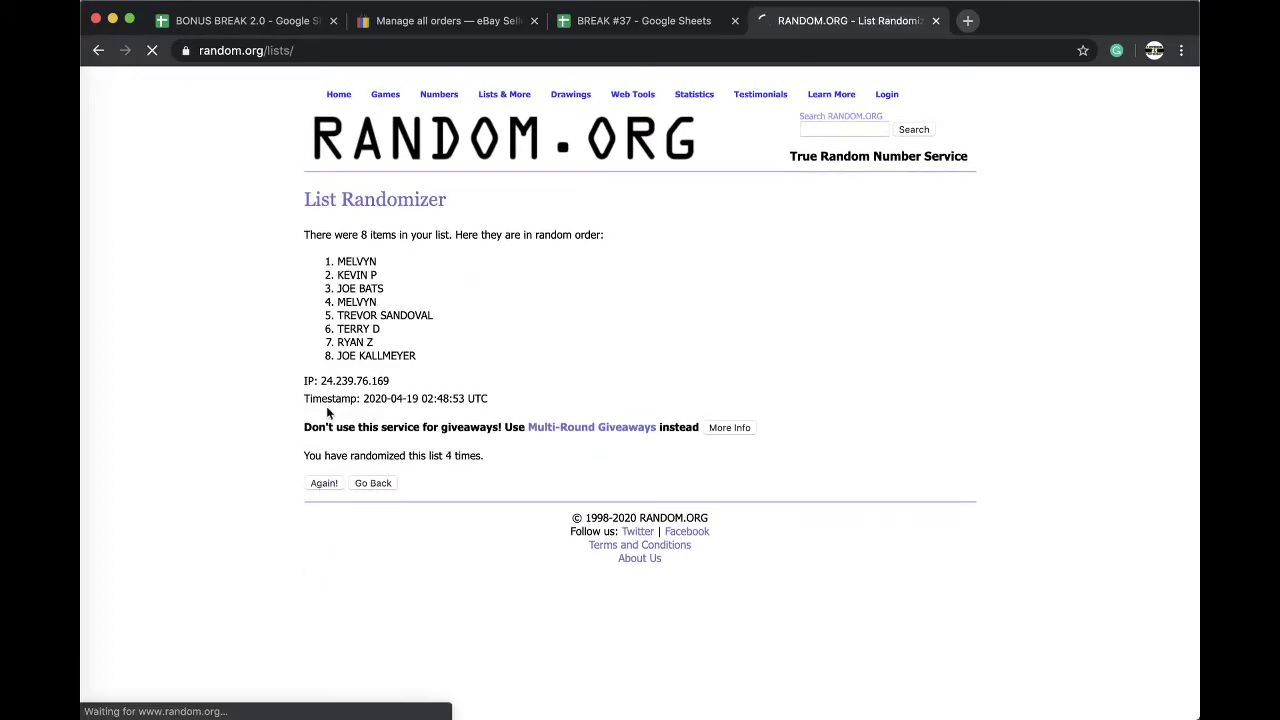
left_click_drag(337, 260, 383, 262)
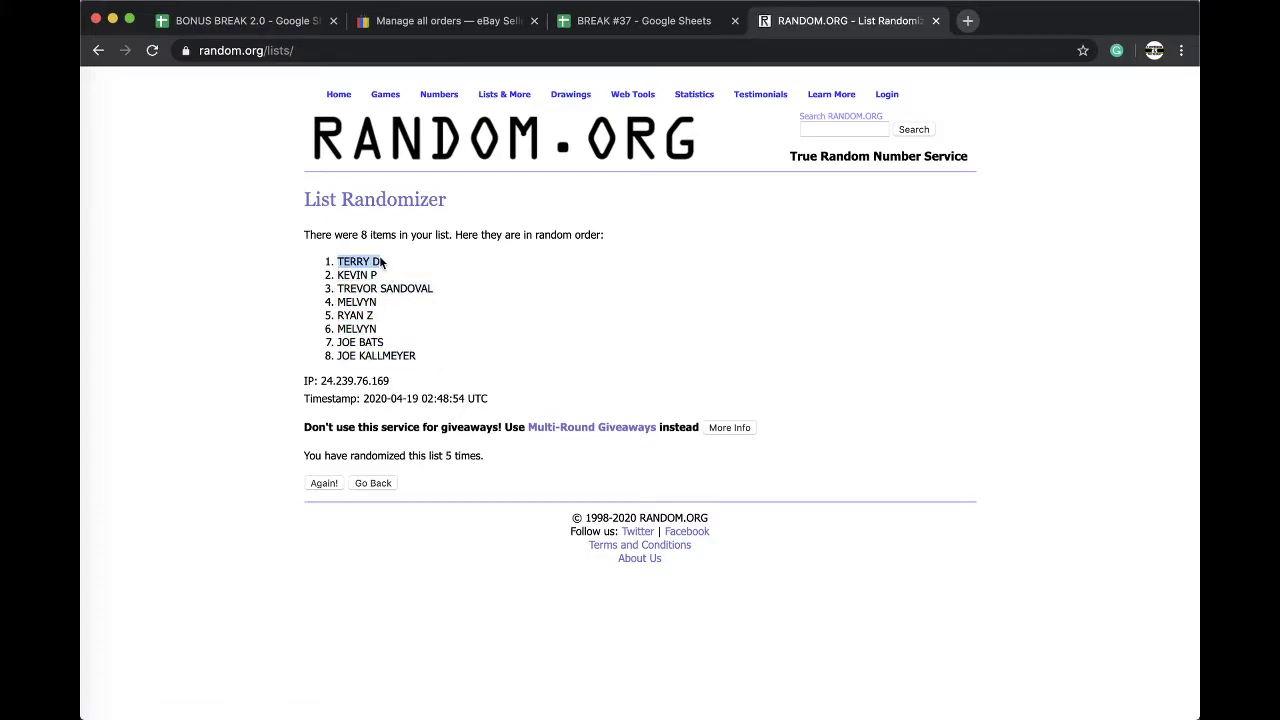
left_click(644, 20)
left_click_drag(467, 712, 229, 266)
On #188 BONUS FOOTBALL, paste the winner's name as values in C16 and '#2 GR MINI 4/18' in D16.
left_click(276, 22)
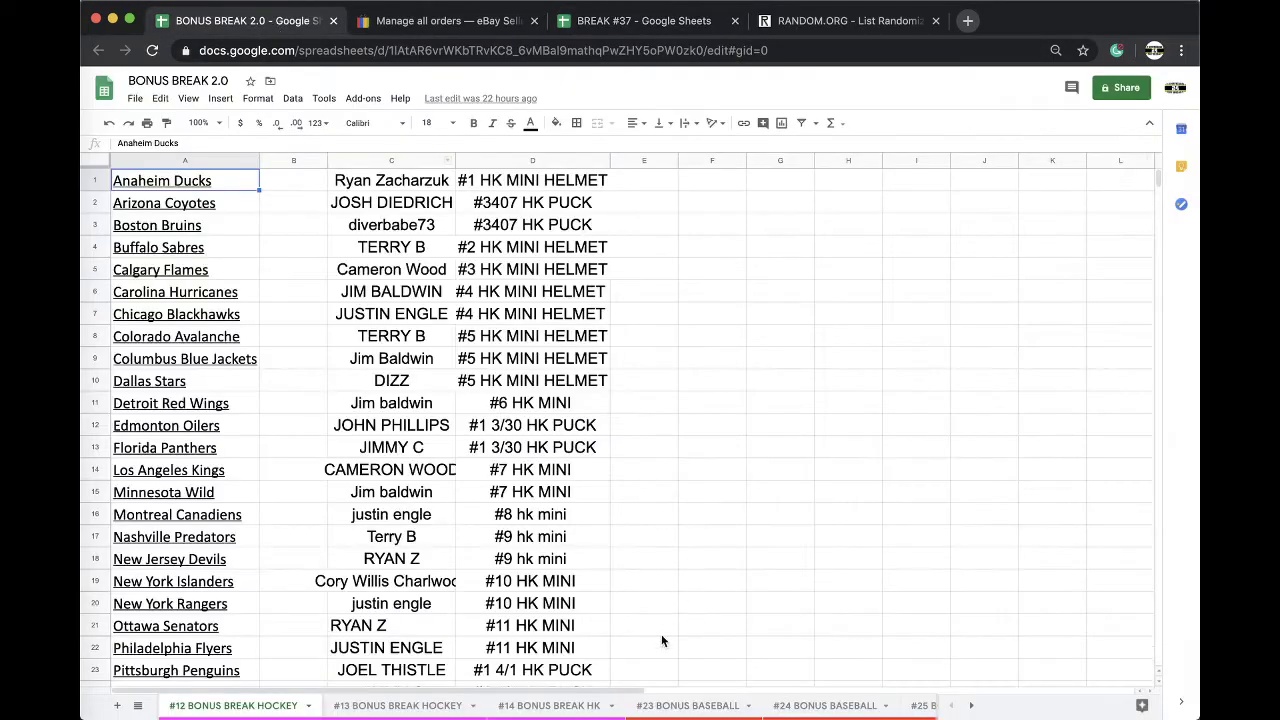
scroll(590, 700, "right", 3)
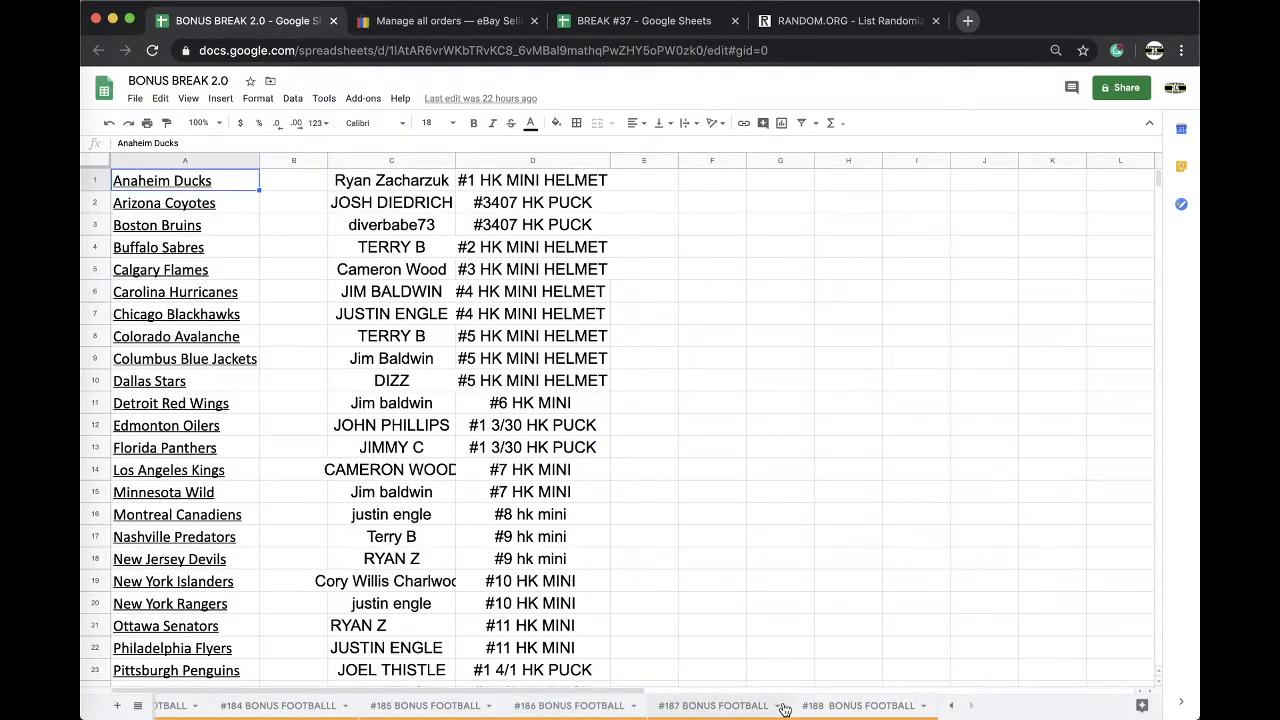
left_click(805, 706)
left_click(429, 514)
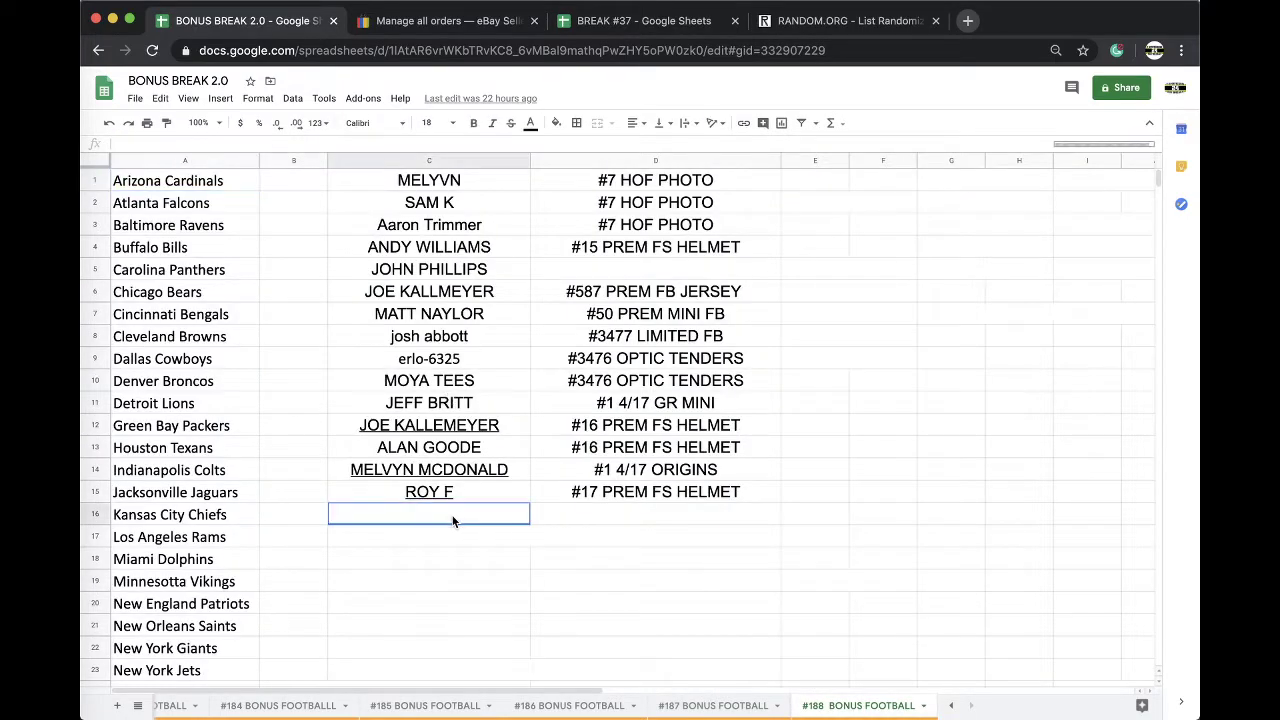
key("super+v")
left_click(545, 538)
left_click(558, 566)
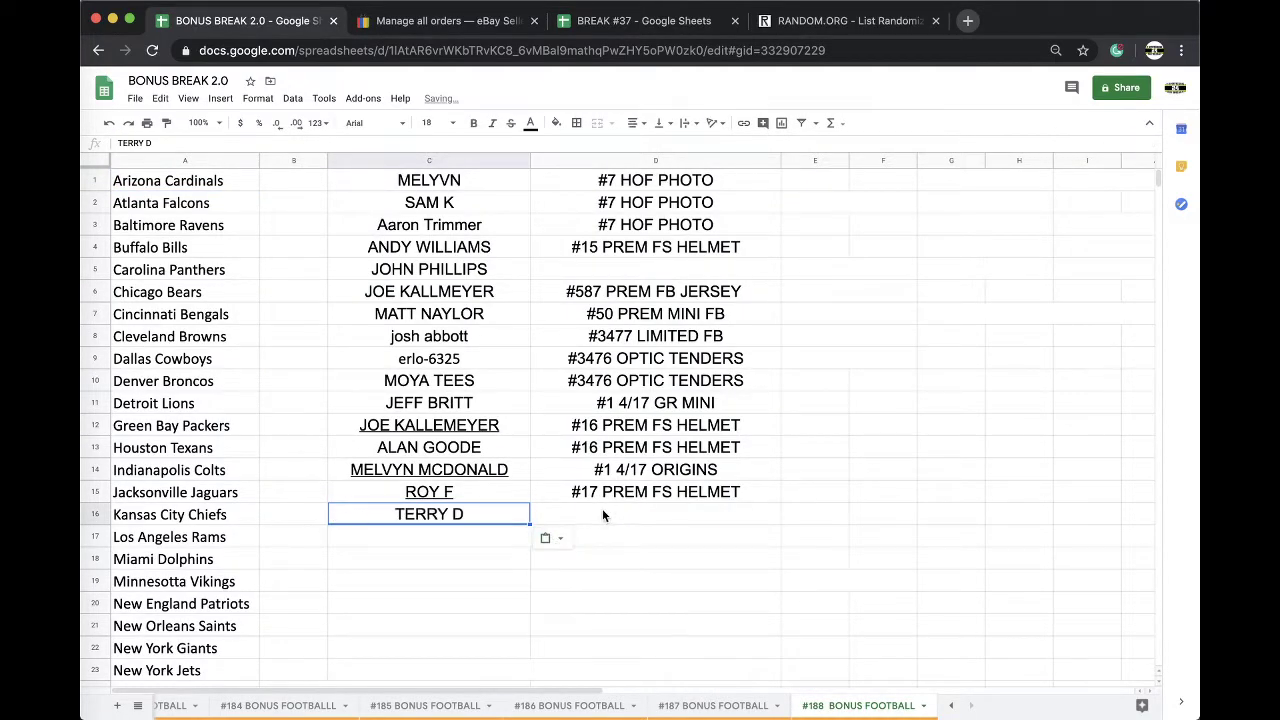
left_click(601, 509)
type("#2 GR")
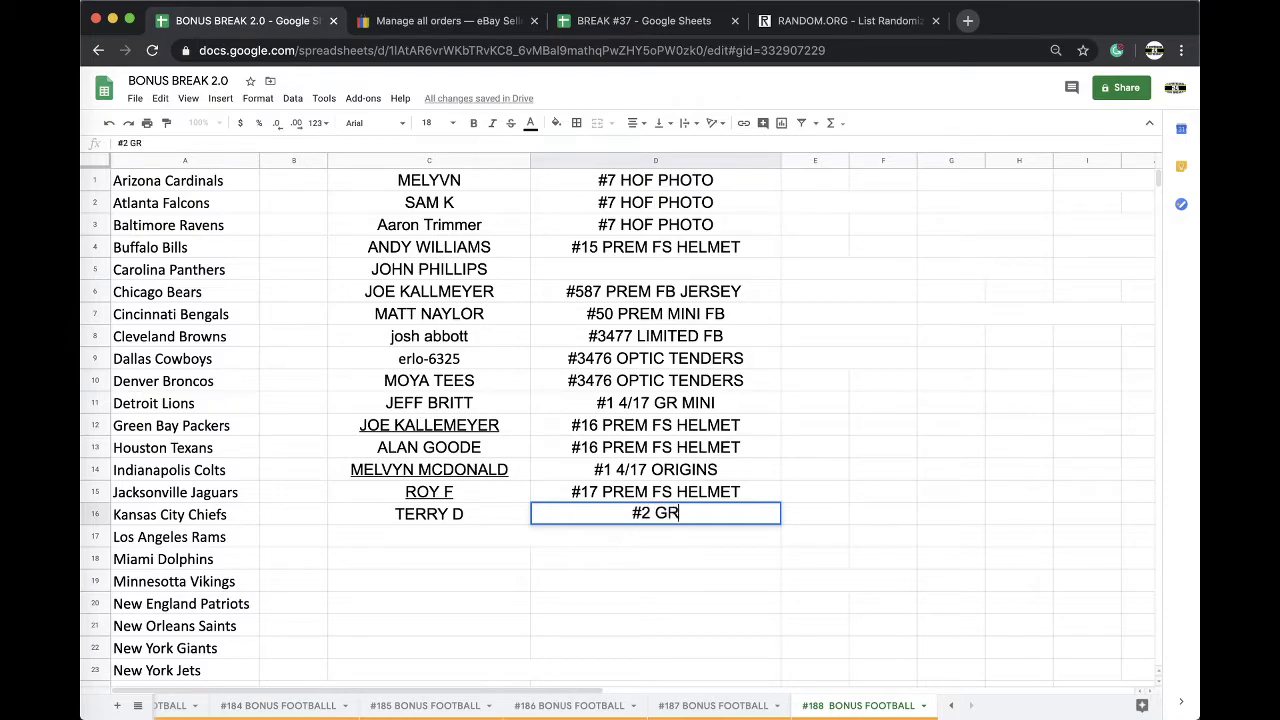
type(" MINI 4/18")
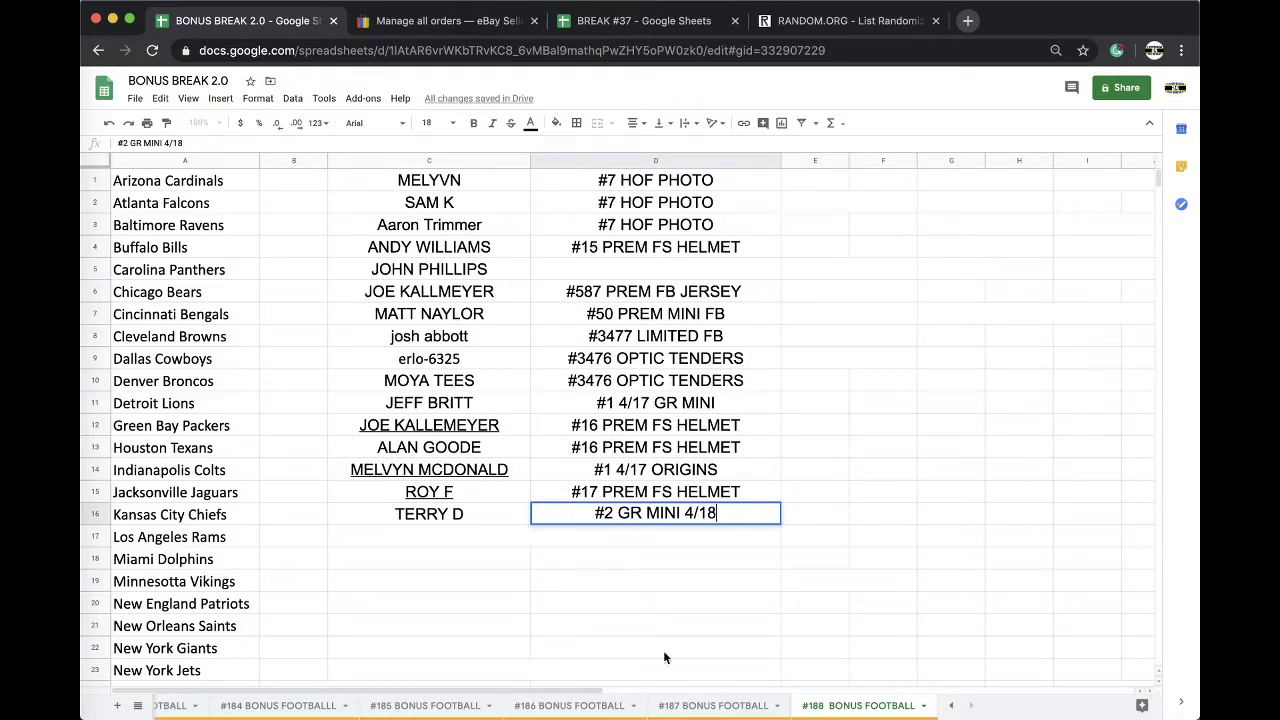
left_click(605, 22)
Browse the #18 PREM FS SPECIAL HELMET, #7 2020 PRIZM DRAFT PICKS and #29 HK MINI sheets.
left_click(636, 706)
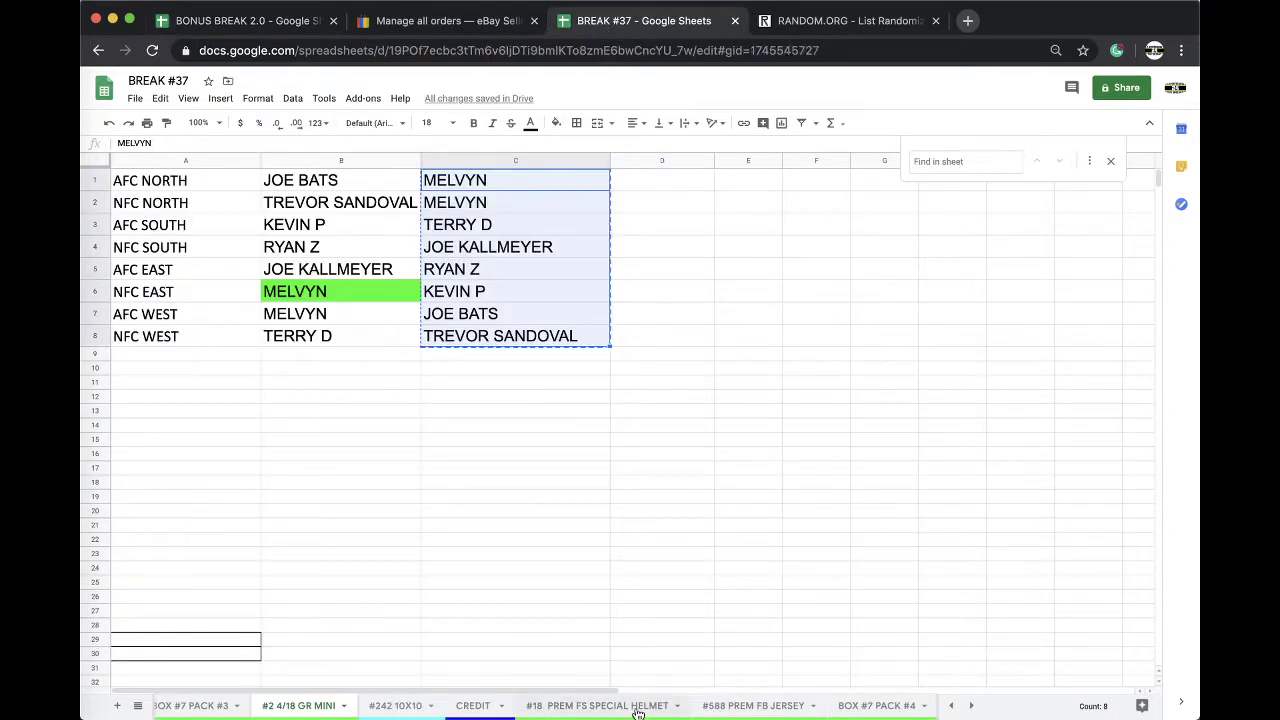
scroll(600, 706, "right", 5)
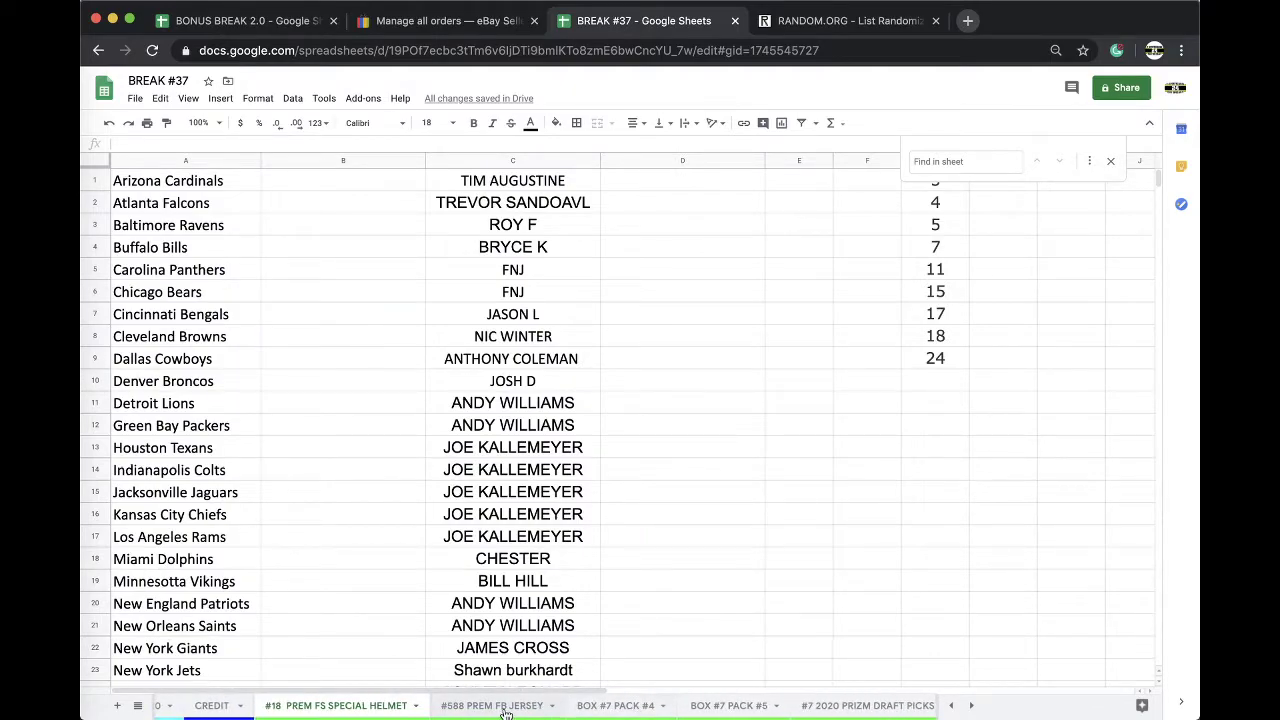
scroll(507, 713, "right", 2)
left_click(507, 713)
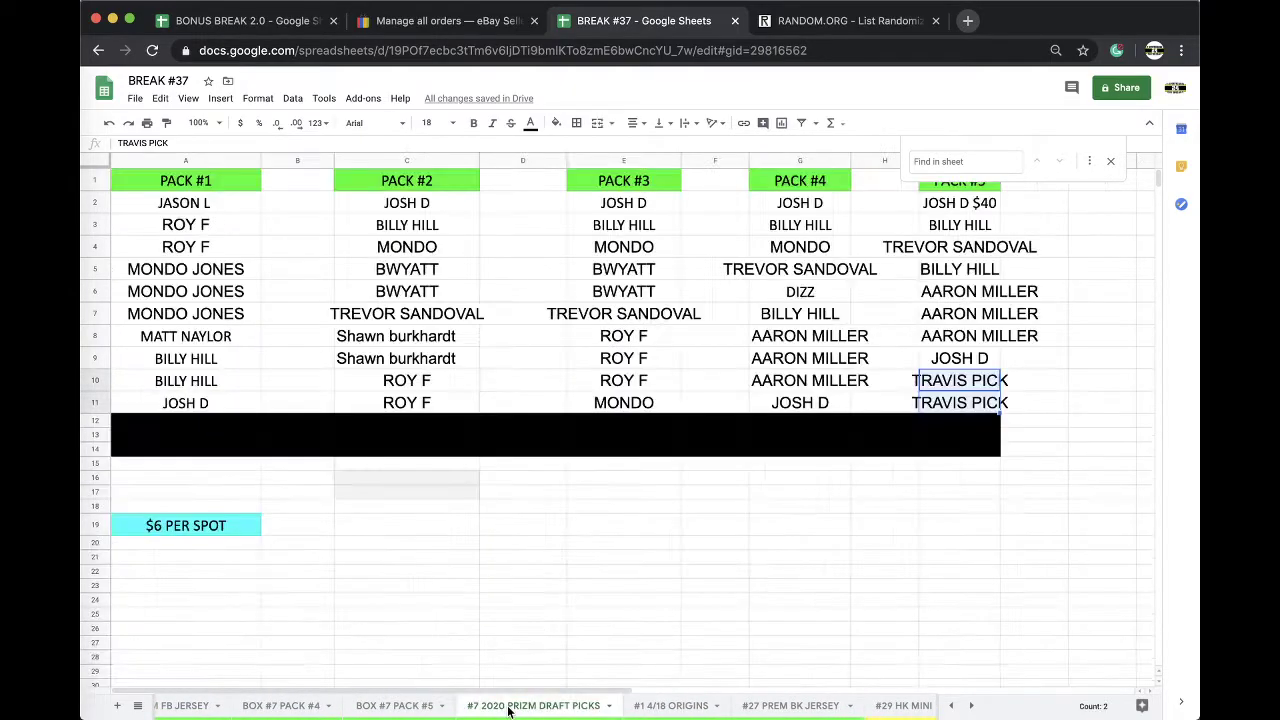
scroll(785, 712, "right", 2)
left_click(785, 712)
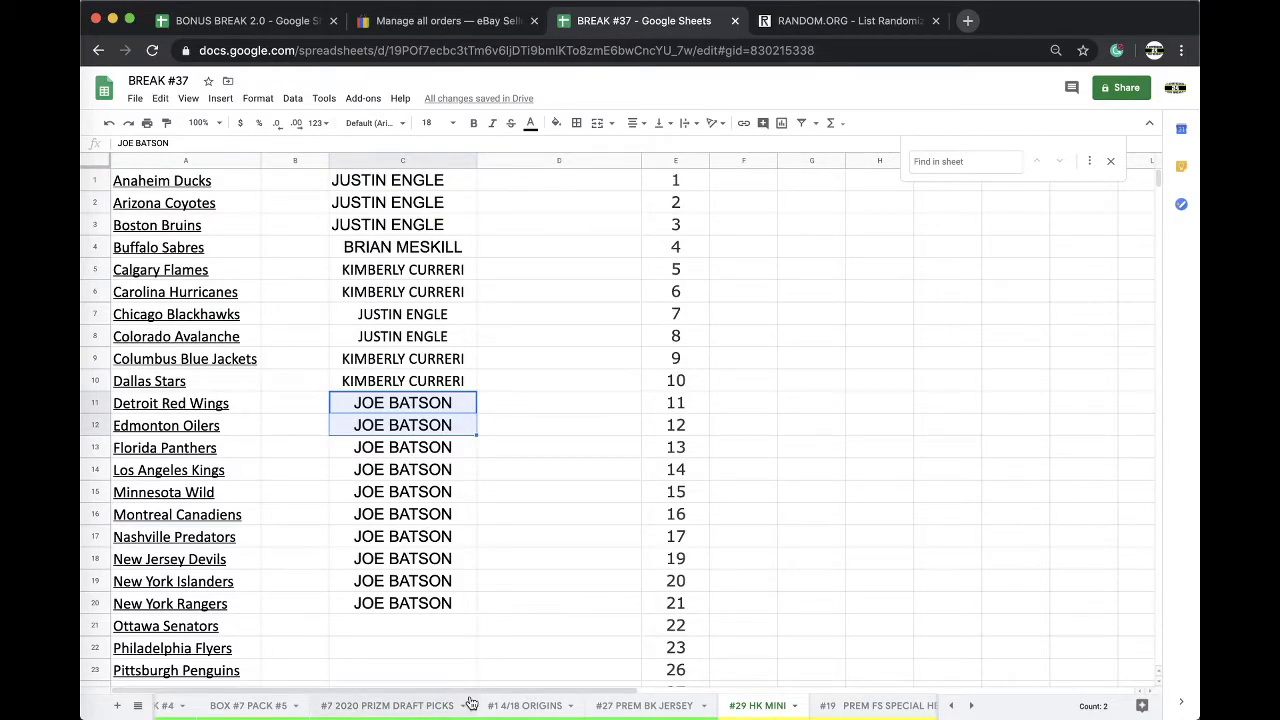
Continue through #19 PREM FS SPECIAL HELMET, #3 4/18 GR MINI, #3479 Optic Tenders and #7 PREM HK JERSEY.
scroll(560, 706, "right", 3)
left_click(667, 705)
scroll(667, 705, "right", 2)
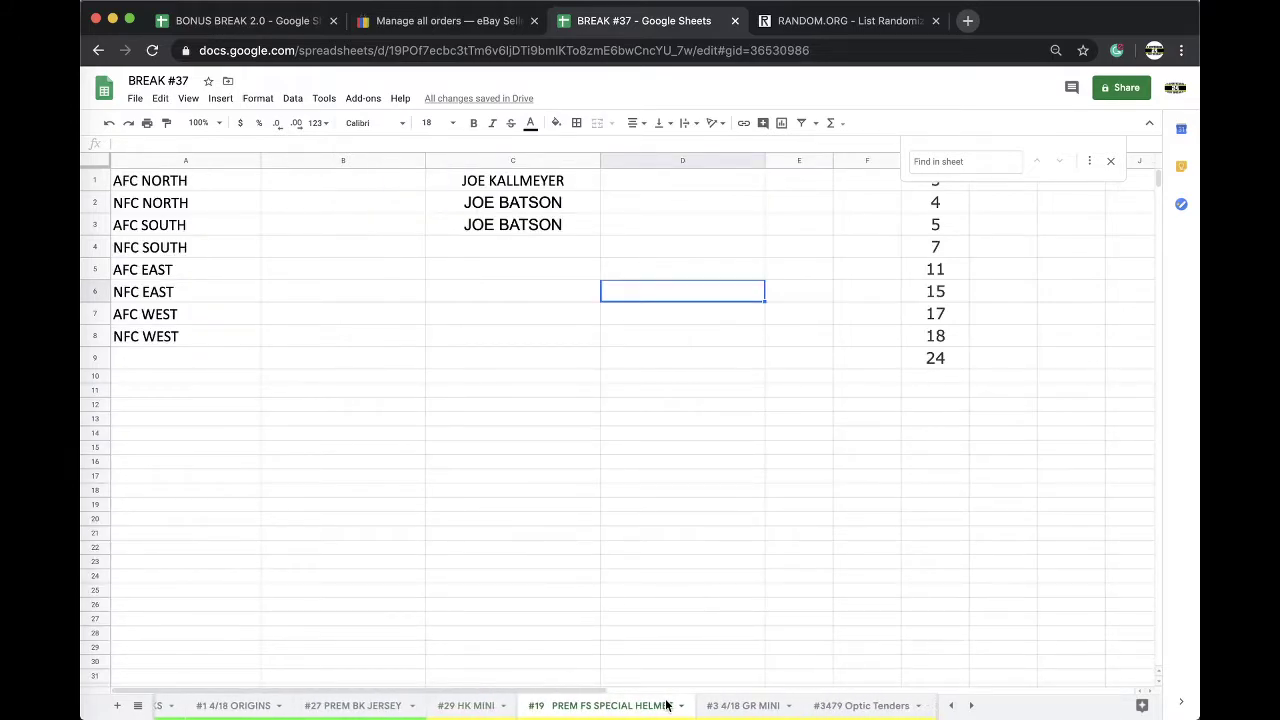
left_click(716, 706)
scroll(729, 706, "right", 2)
left_click(729, 706)
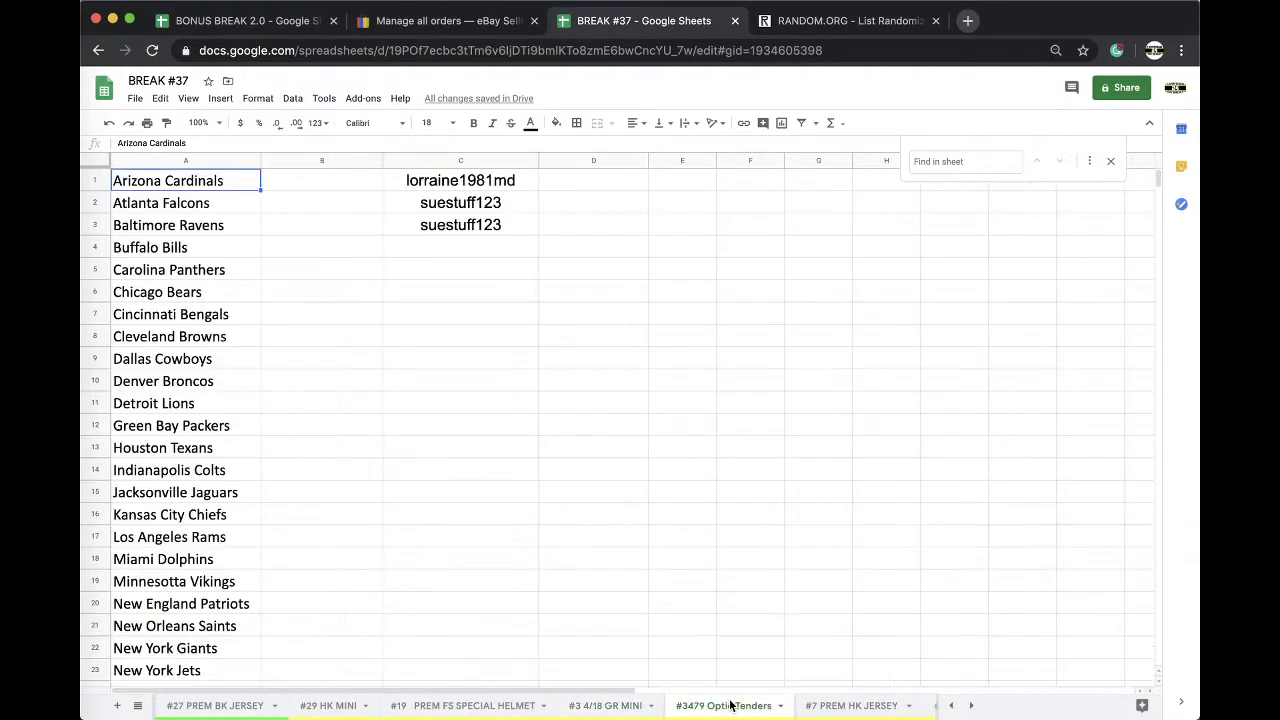
scroll(745, 706, "right", 1)
left_click(757, 706)
scroll(757, 706, "right", 5)
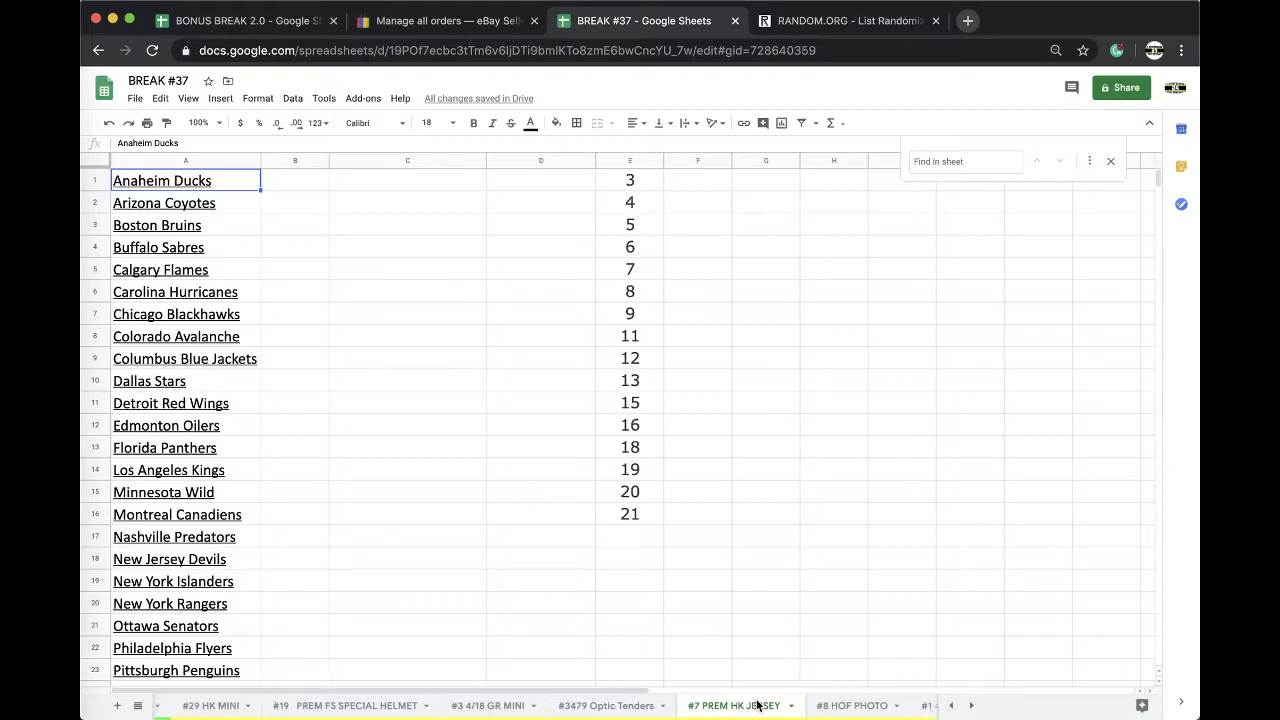